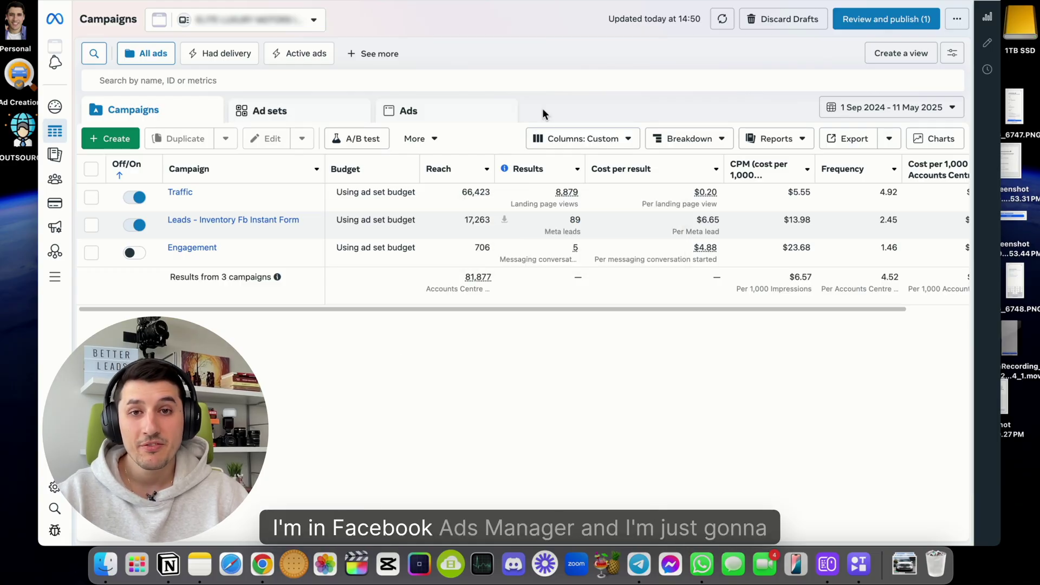
- Create a new campaign with the Leads objective, using the Manual leads campaign setup
{"action": "left_click", "coordinate": [112, 140]}
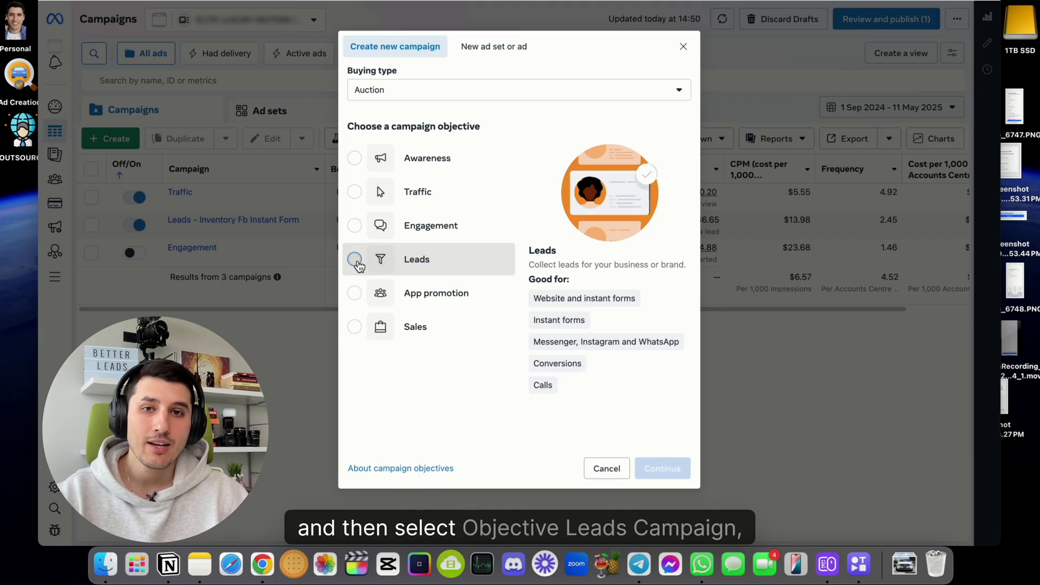
{"action": "left_click", "coordinate": [355, 261]}
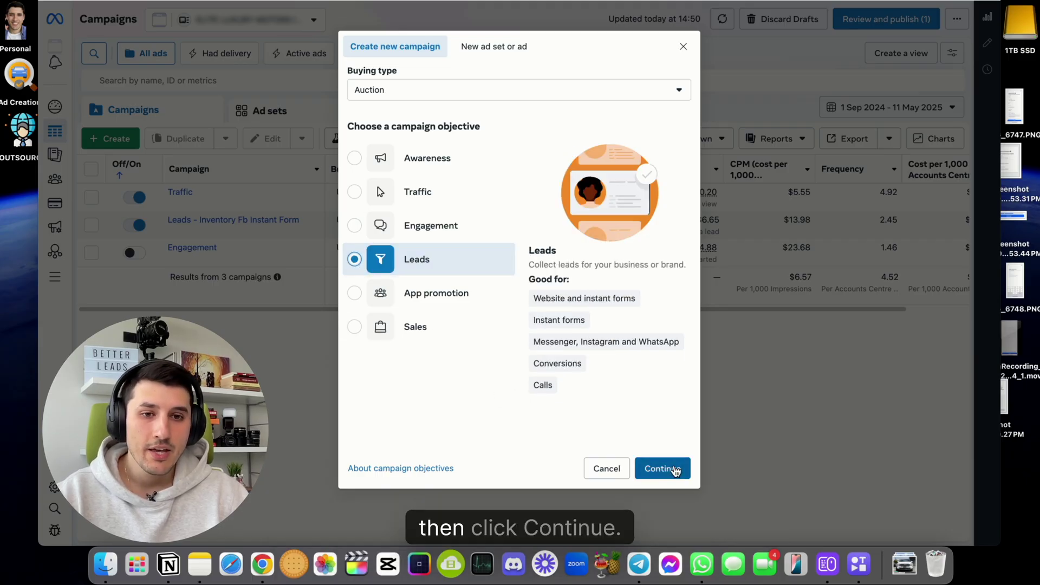
{"action": "left_click", "coordinate": [671, 471]}
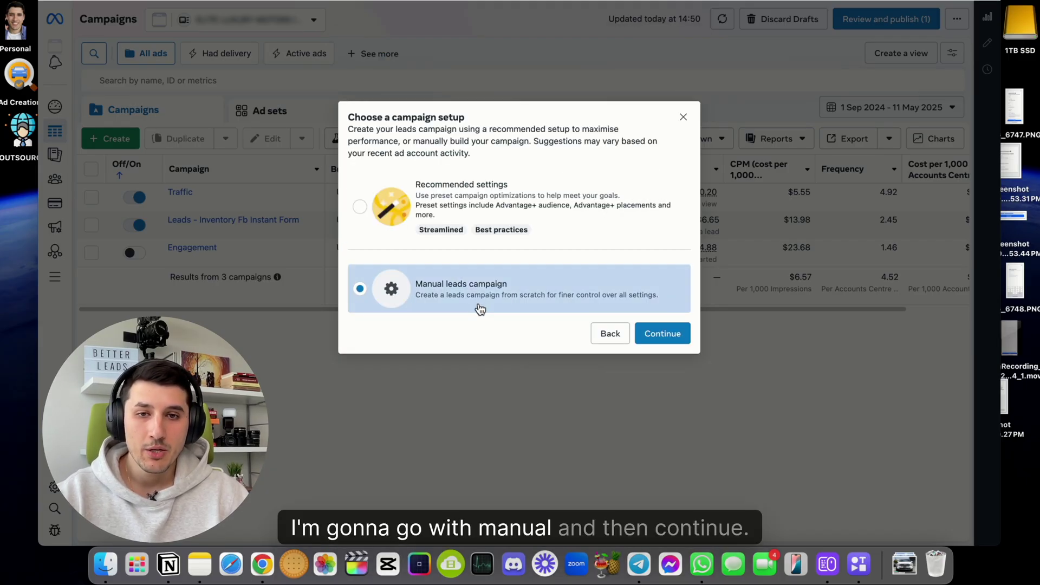
{"action": "left_click", "coordinate": [684, 341]}
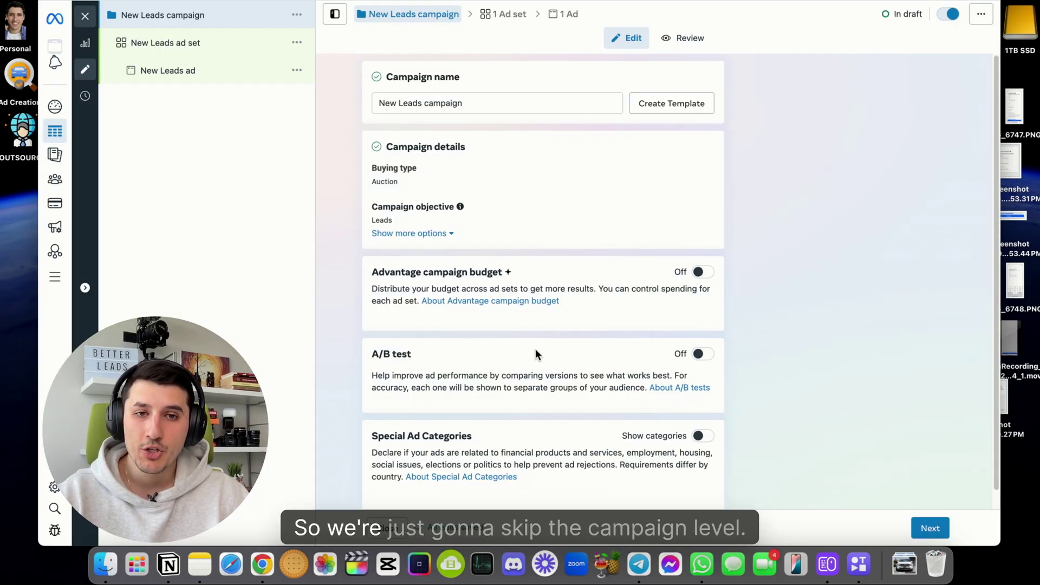
- Start creating a new instant form in the Destination section of the New Leads ad
{"action": "left_click", "coordinate": [237, 48]}
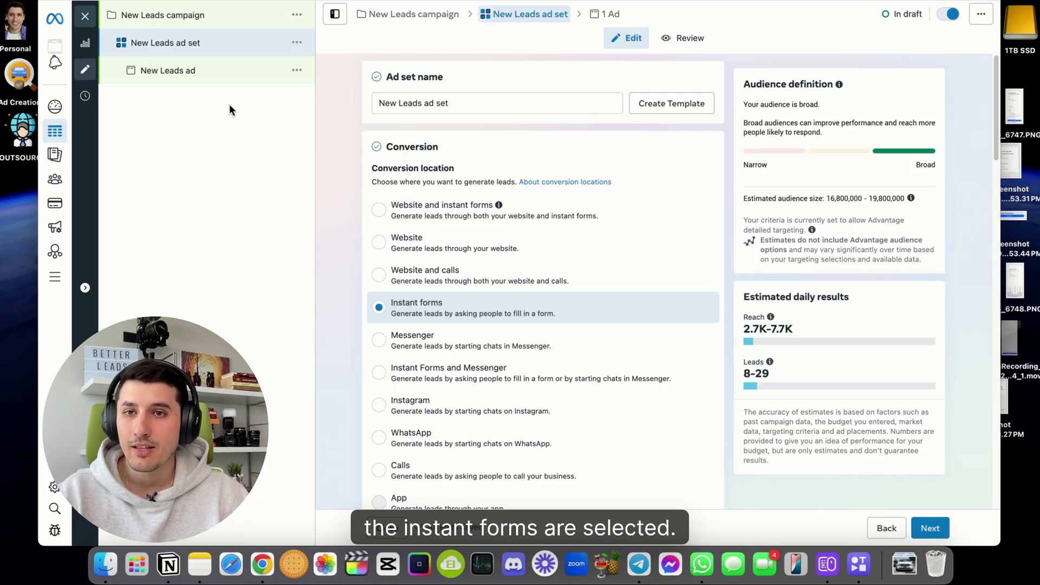
{"action": "left_click", "coordinate": [226, 76]}
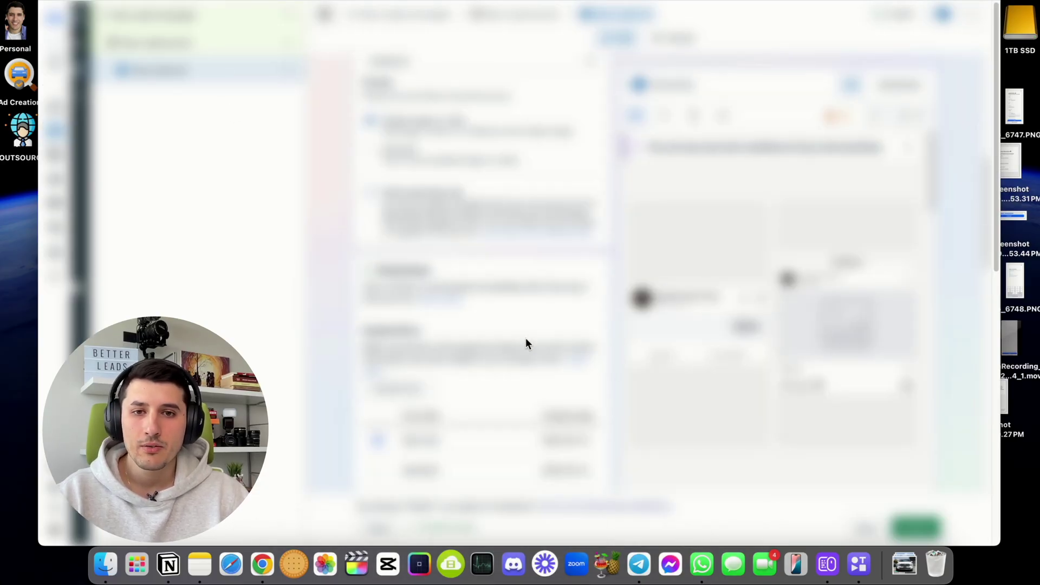
{"action": "scroll", "coordinate": [524, 336], "scroll_direction": "up", "scroll_amount": 10}
{"action": "scroll", "coordinate": [513, 327], "scroll_direction": "up", "scroll_amount": 5}
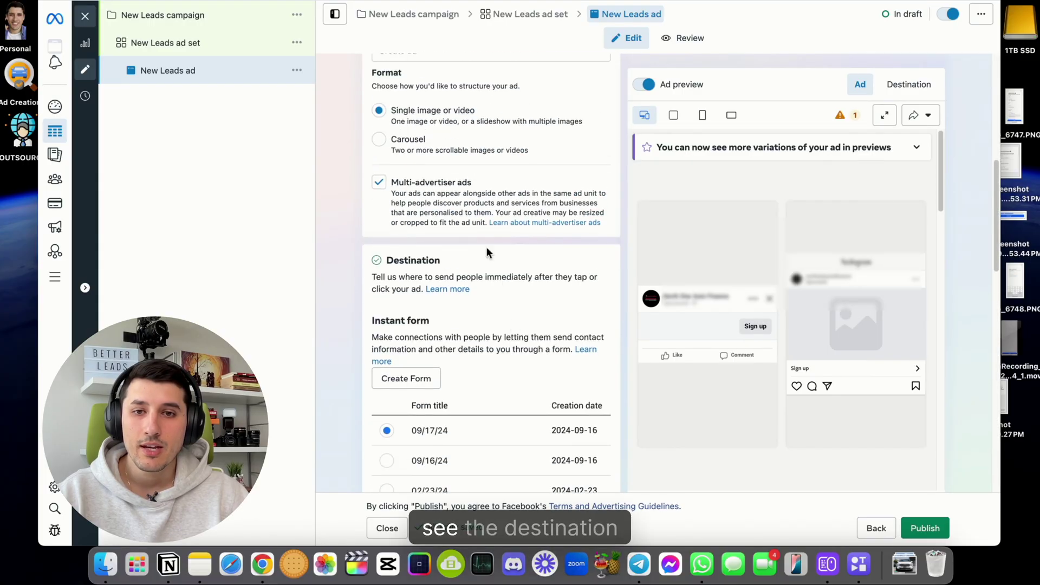
{"action": "scroll", "coordinate": [477, 326], "scroll_direction": "down", "scroll_amount": 5}
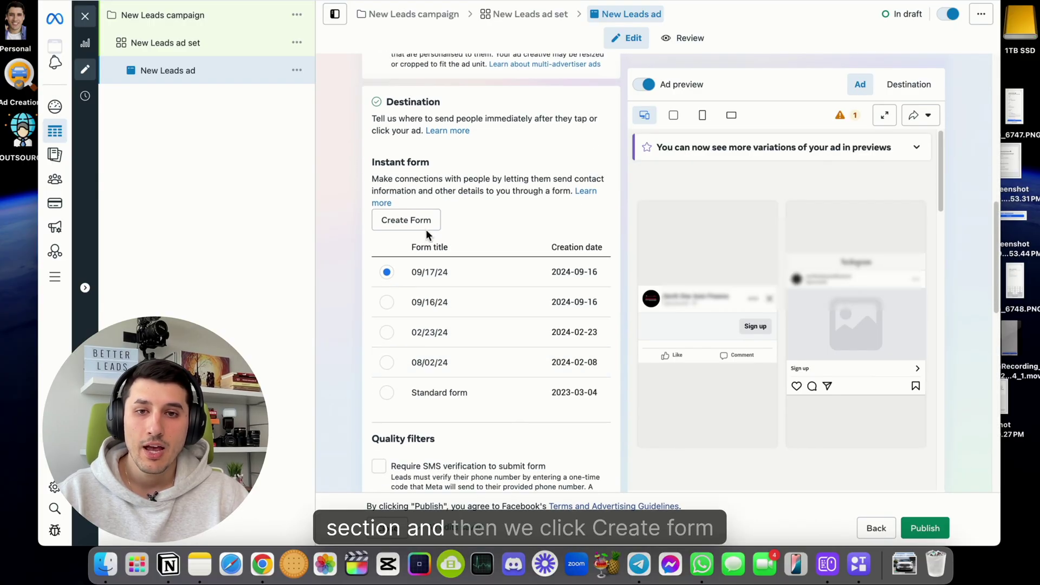
{"action": "left_click", "coordinate": [416, 230]}
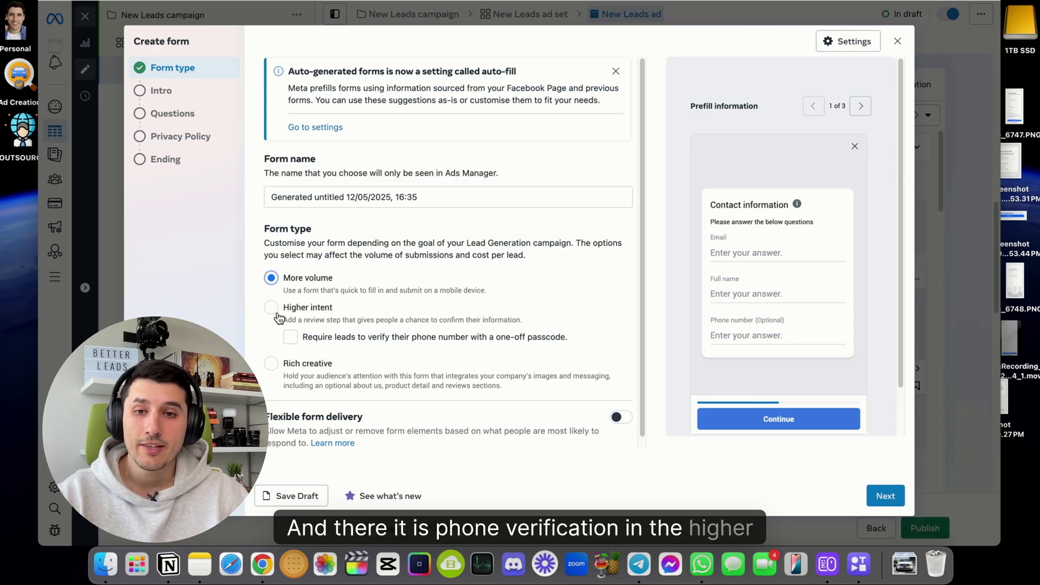
- Set the form type to Higher intent and require leads to verify their phone number with a one-off passcode
{"action": "left_click", "coordinate": [290, 337]}
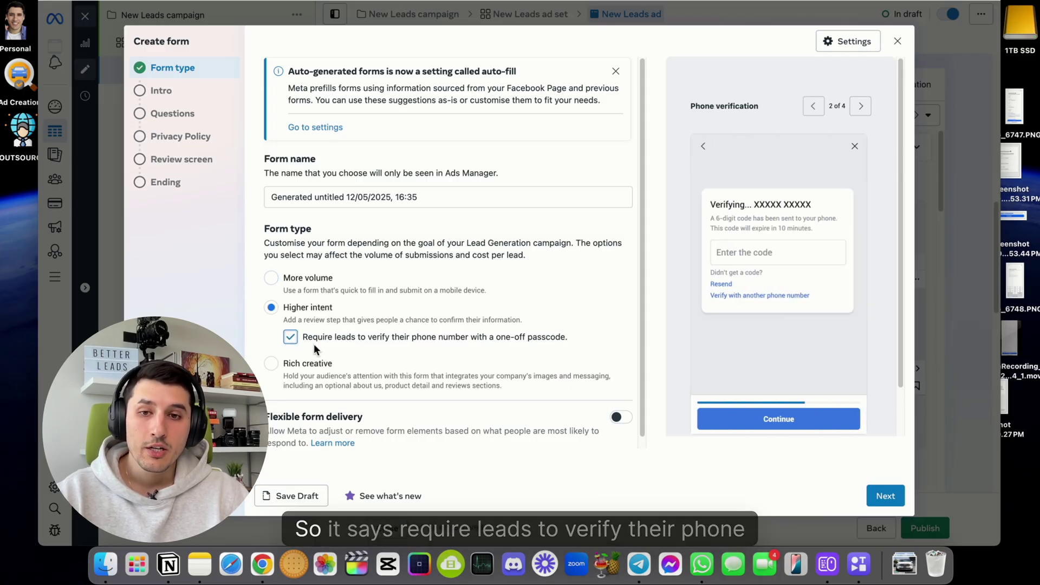
{"action": "left_click_drag", "start_coordinate": [302, 345], "coordinate": [402, 347]}
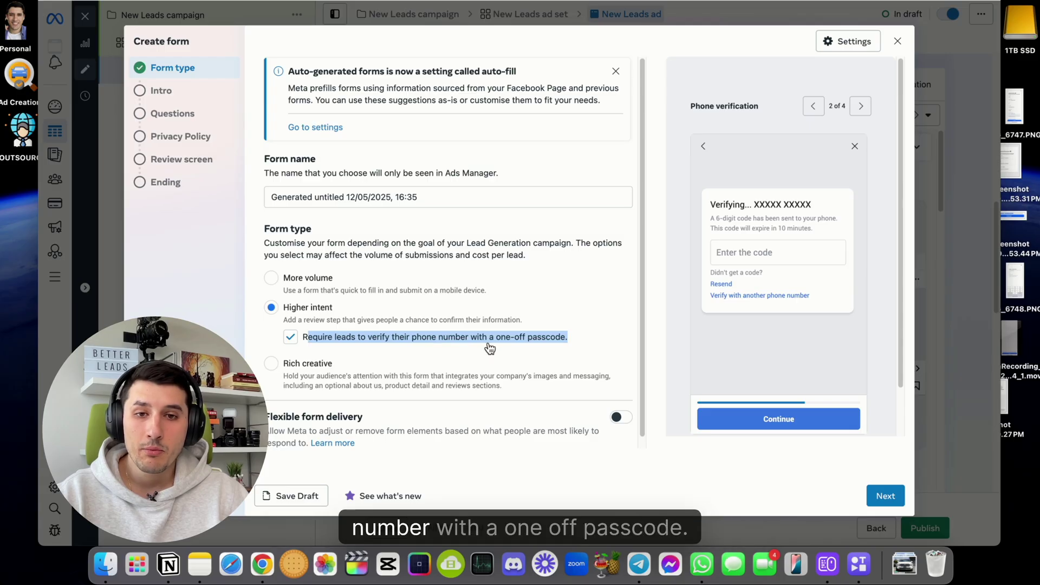
{"action": "left_click", "coordinate": [515, 294]}
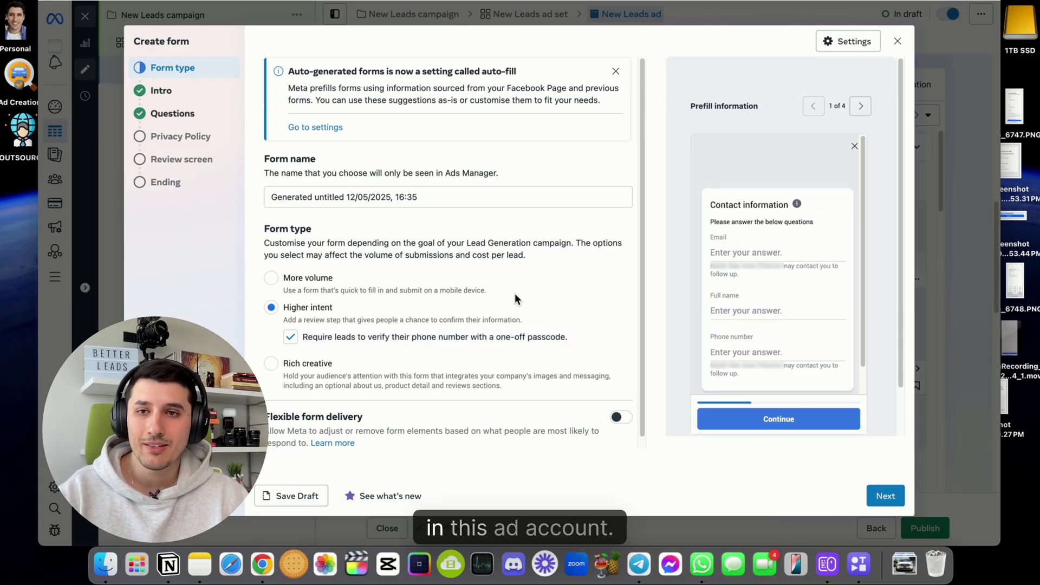
- In the form's Questions section, toggle Auto-fill on and back off for the phone number and email fields
{"action": "left_click", "coordinate": [201, 120]}
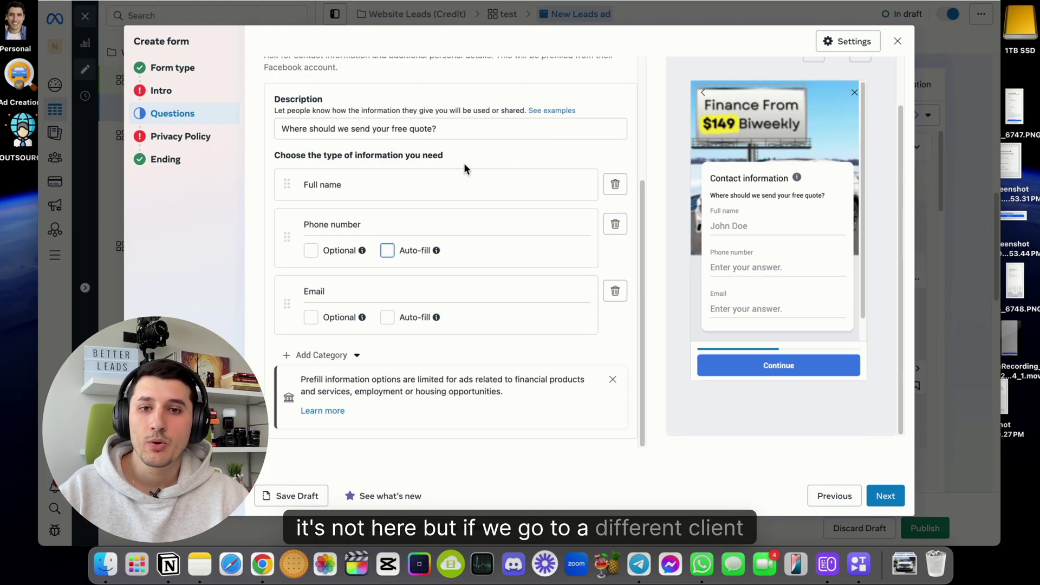
{"action": "scroll", "coordinate": [511, 320], "scroll_direction": "up", "scroll_amount": 1}
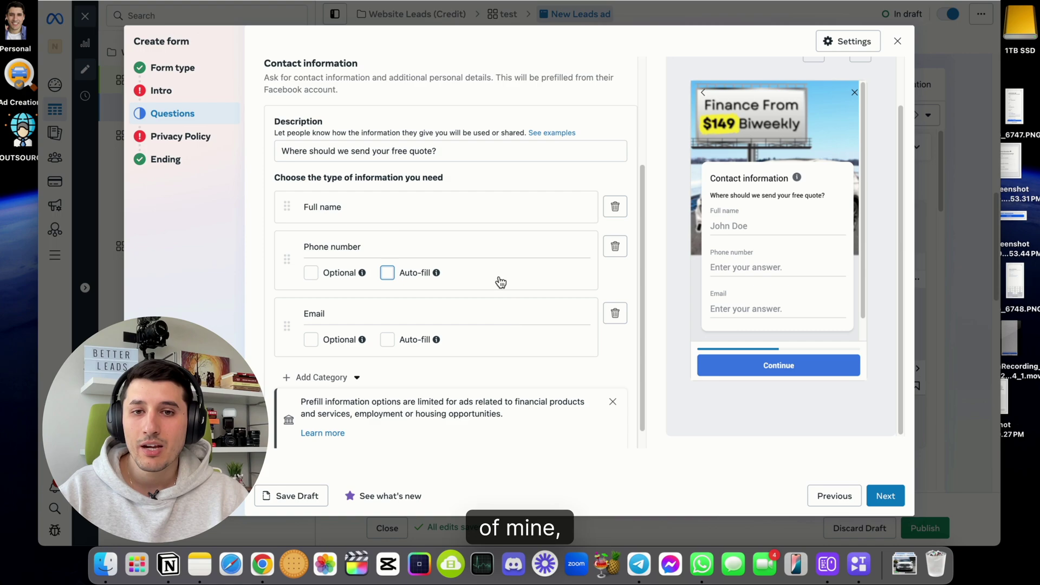
{"action": "left_click", "coordinate": [388, 273]}
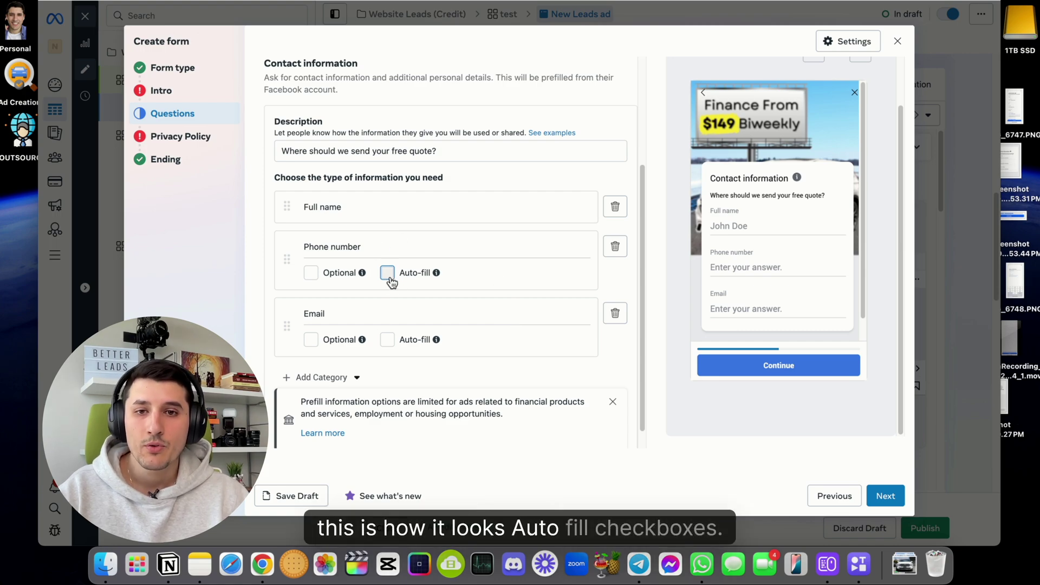
{"action": "left_click", "coordinate": [387, 340]}
{"action": "left_click", "coordinate": [388, 273]}
{"action": "left_click", "coordinate": [388, 341]}
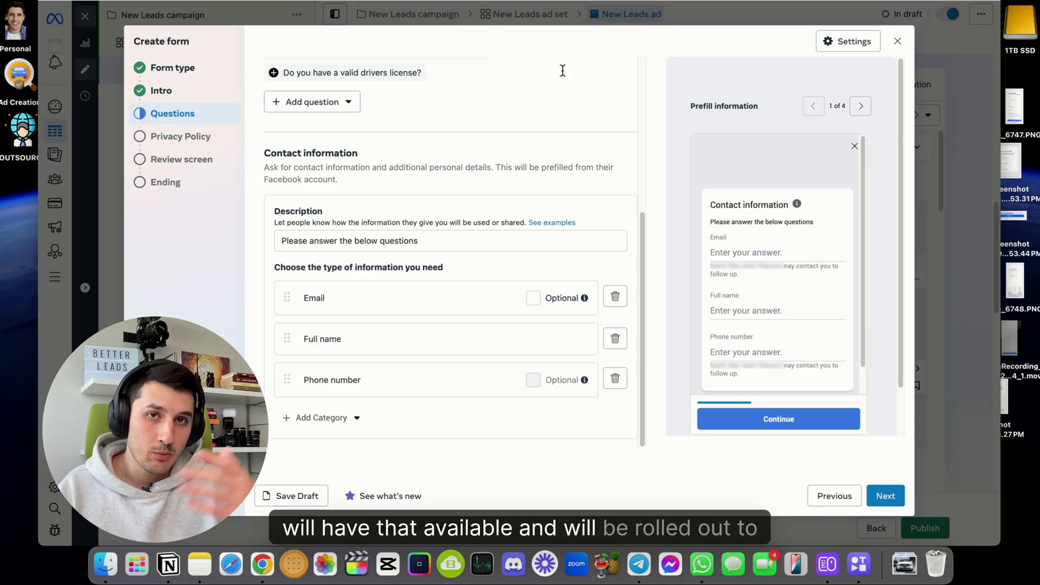
- Look over the suggested questions and the Intro section, and return to the Form type section
{"action": "scroll", "coordinate": [326, 268], "scroll_direction": "up", "scroll_amount": 5}
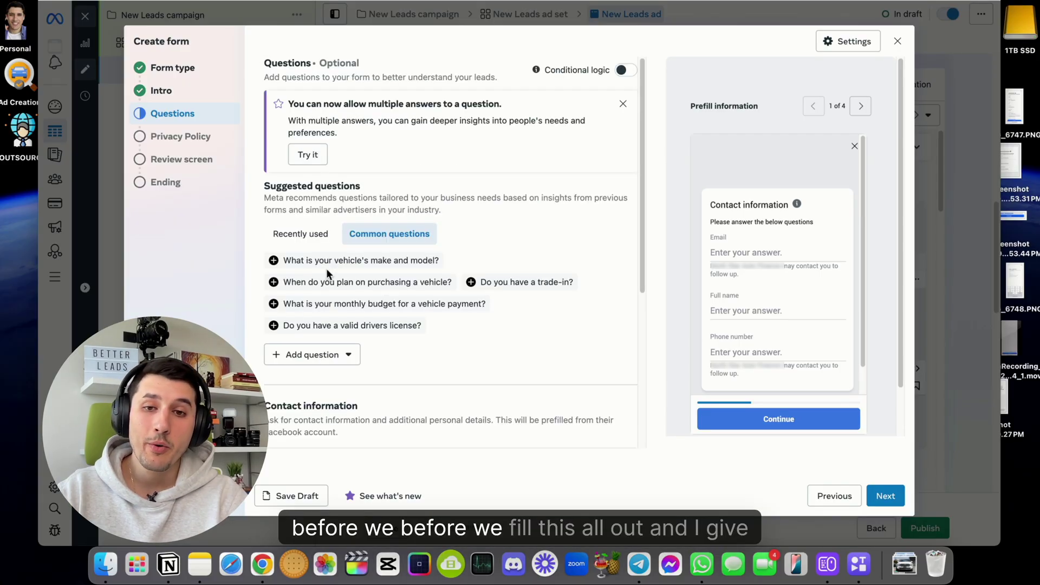
{"action": "left_click", "coordinate": [187, 99]}
{"action": "left_click", "coordinate": [189, 70]}
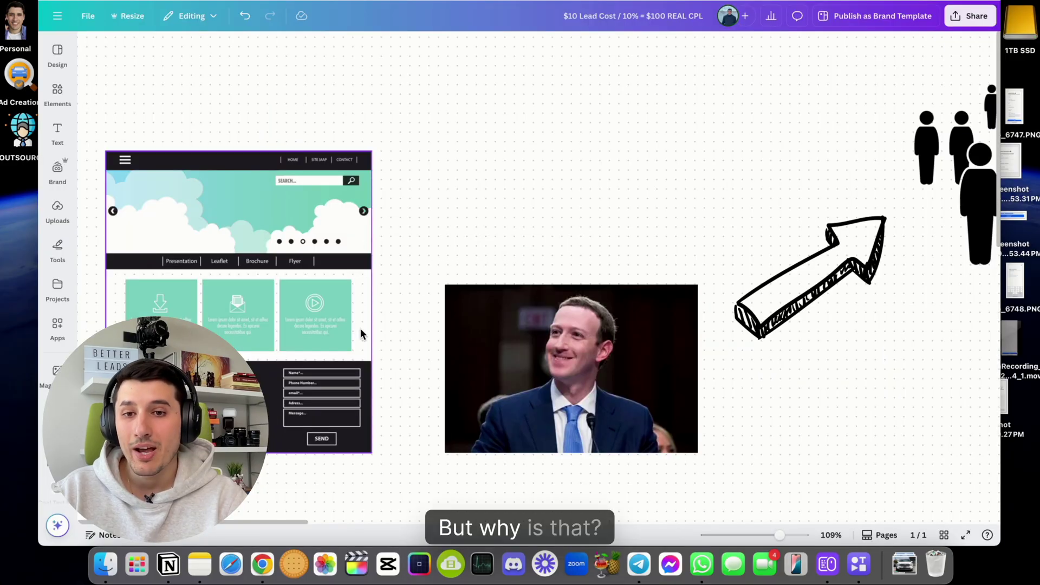
- On the Canva whiteboard, bring the red cross into view on top of the website mock-up image
{"action": "scroll", "coordinate": [360, 328], "scroll_direction": "left", "scroll_amount": 2}
{"action": "scroll", "coordinate": [354, 330], "scroll_direction": "left", "scroll_amount": 1}
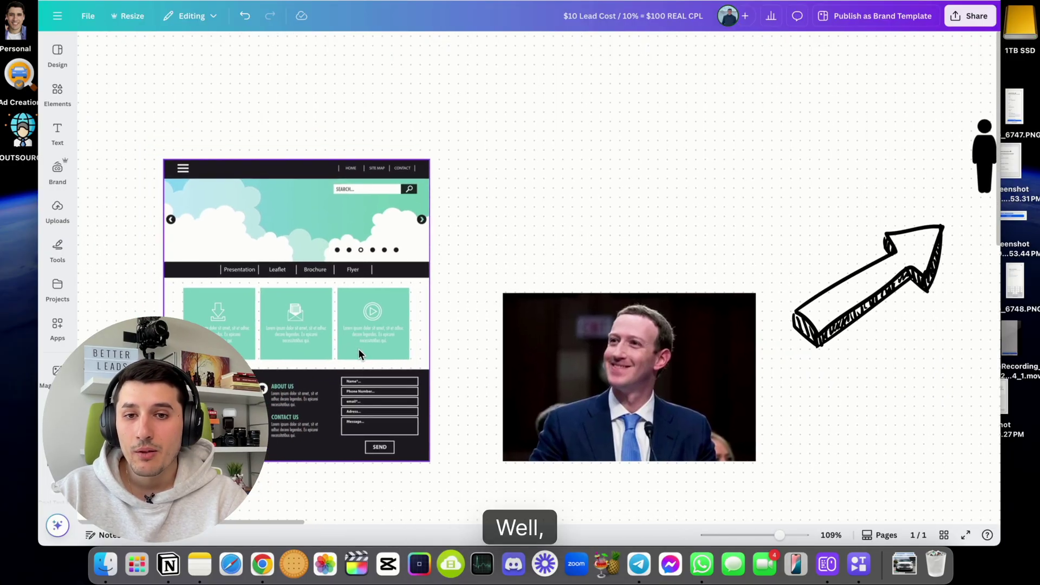
{"action": "left_click", "coordinate": [360, 400]}
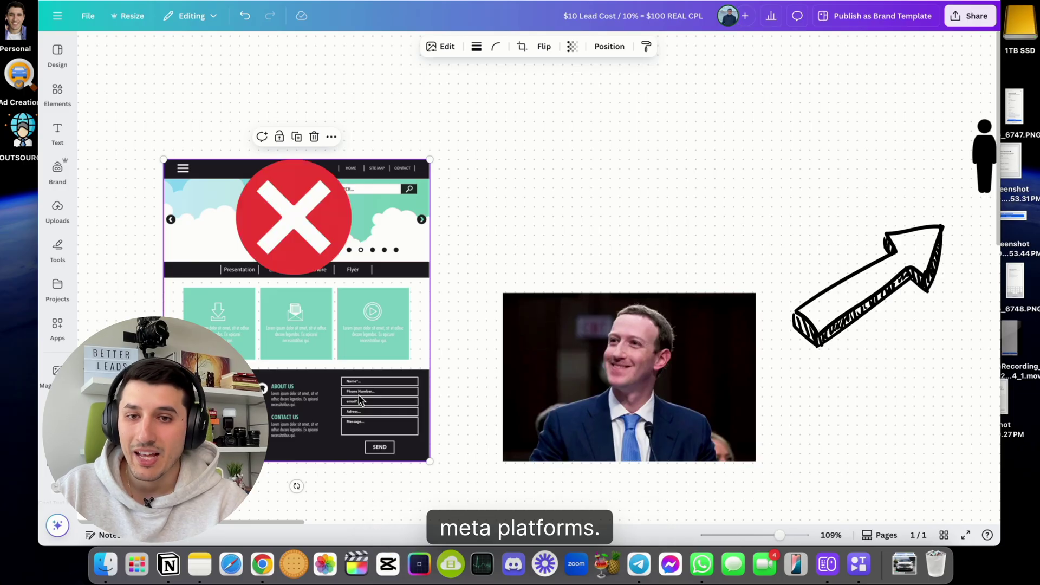
{"action": "left_click", "coordinate": [564, 251]}
- Review the whiteboard's upper row of graphics, from the crowd through EASY! and the stopwatch to CHEAP
{"action": "scroll", "coordinate": [563, 251], "scroll_direction": "right", "scroll_amount": 3}
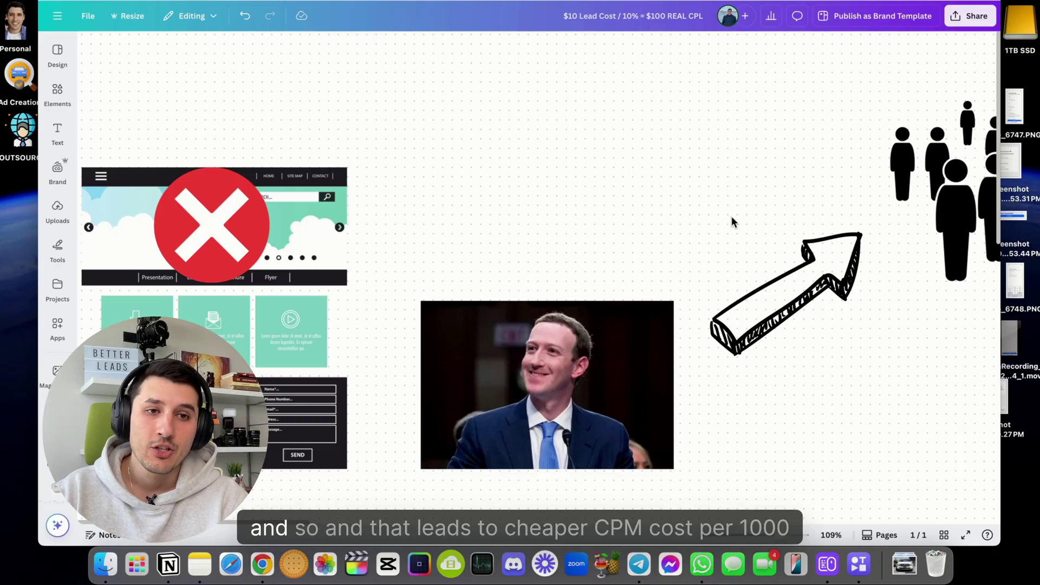
{"action": "scroll", "coordinate": [732, 219], "scroll_direction": "right", "scroll_amount": 10}
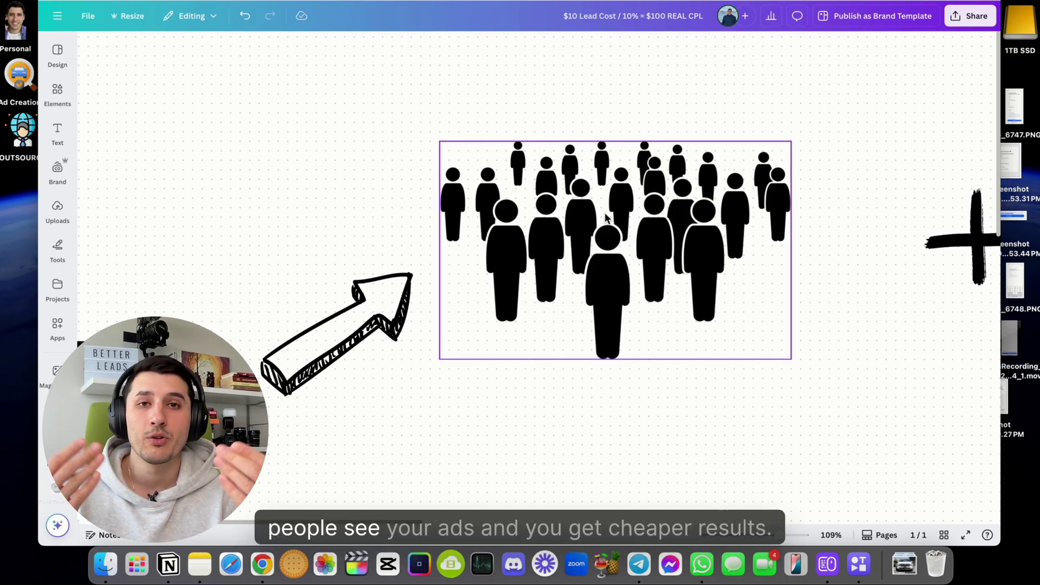
{"action": "scroll", "coordinate": [606, 217], "scroll_direction": "right", "scroll_amount": 15}
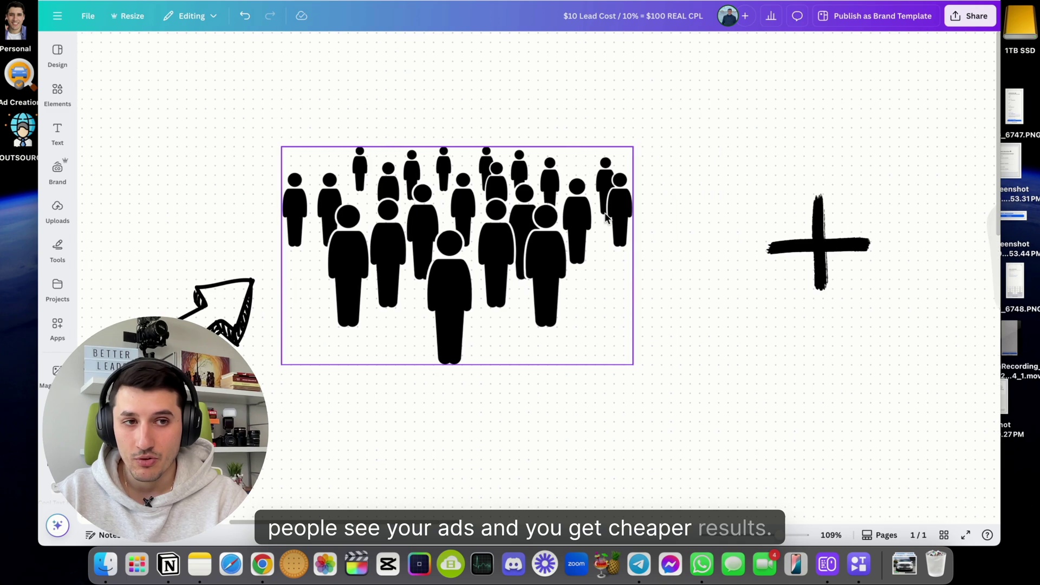
{"action": "scroll", "coordinate": [605, 213], "scroll_direction": "left", "scroll_amount": 2}
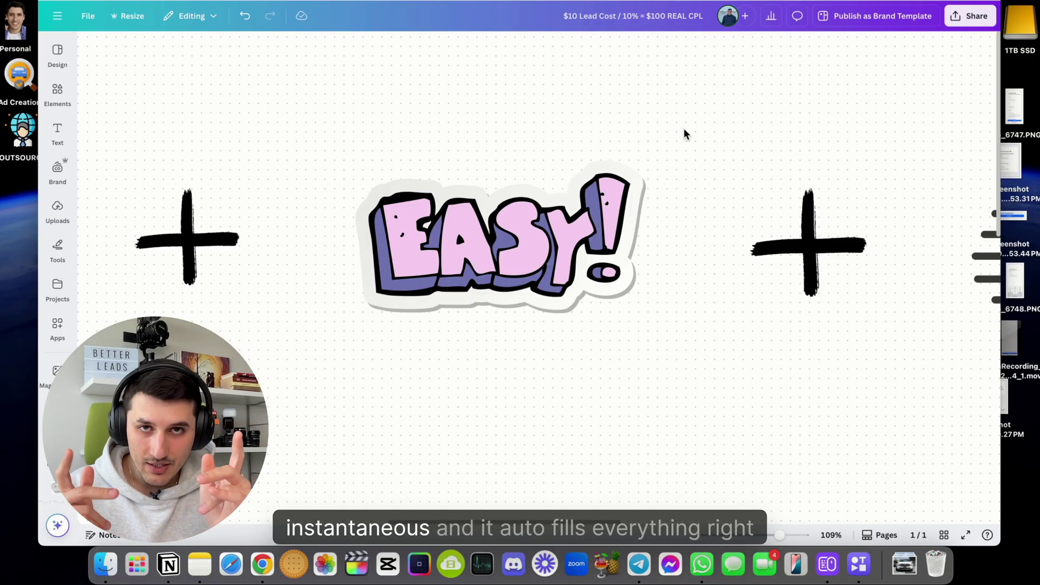
{"action": "scroll", "coordinate": [684, 128], "scroll_direction": "right", "scroll_amount": 10}
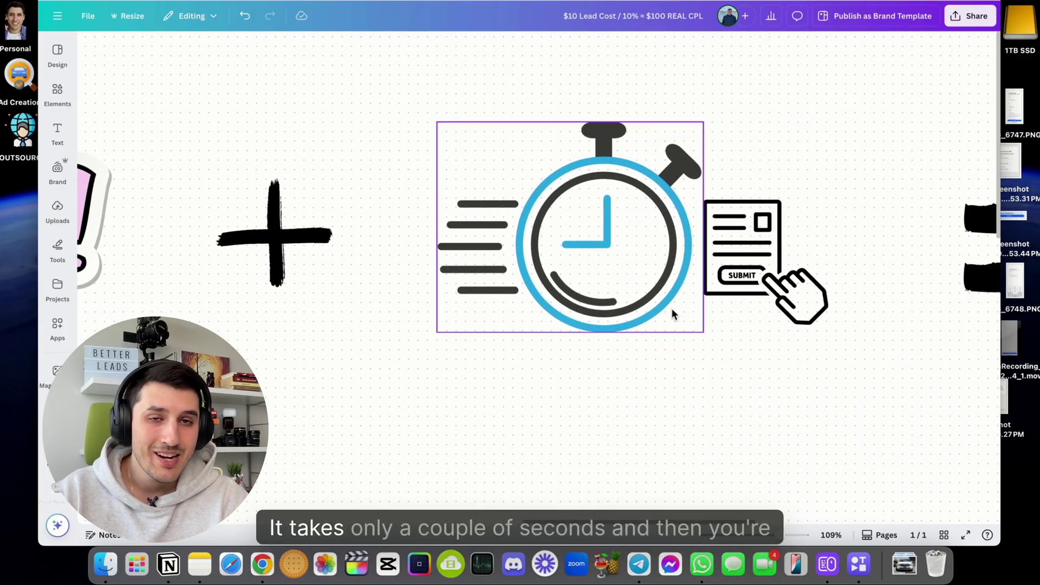
{"action": "scroll", "coordinate": [649, 344], "scroll_direction": "right", "scroll_amount": 15}
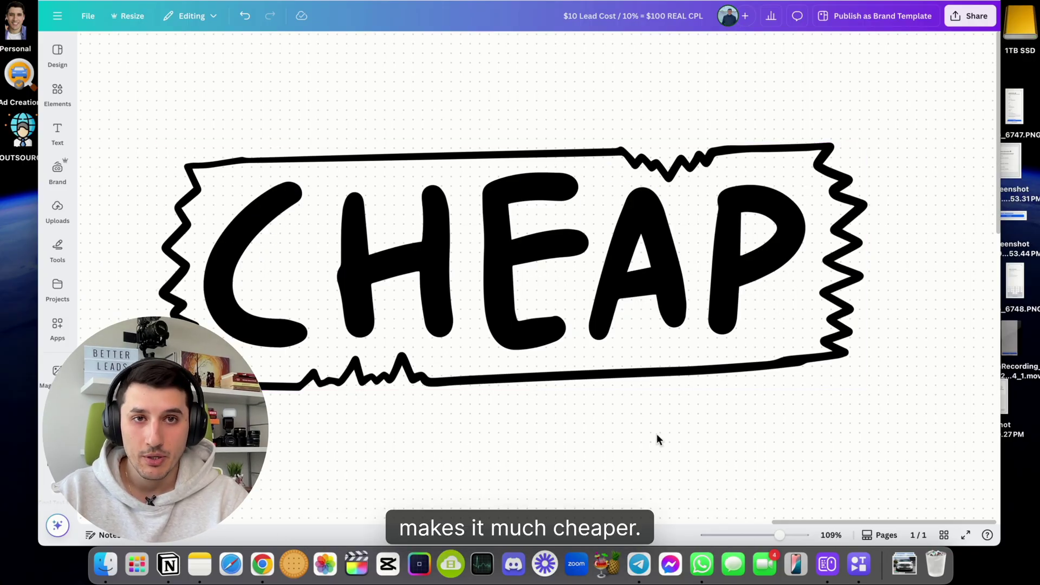
- Review the whiteboard's lower row, from the FAKE! graphic through the crossed-out phone to the 10% real cost-per-lead calculation
{"action": "scroll", "coordinate": [615, 440], "scroll_direction": "left", "scroll_amount": 10}
{"action": "scroll", "coordinate": [616, 439], "scroll_direction": "down", "scroll_amount": 10}
{"action": "scroll", "coordinate": [615, 439], "scroll_direction": "left", "scroll_amount": 15}
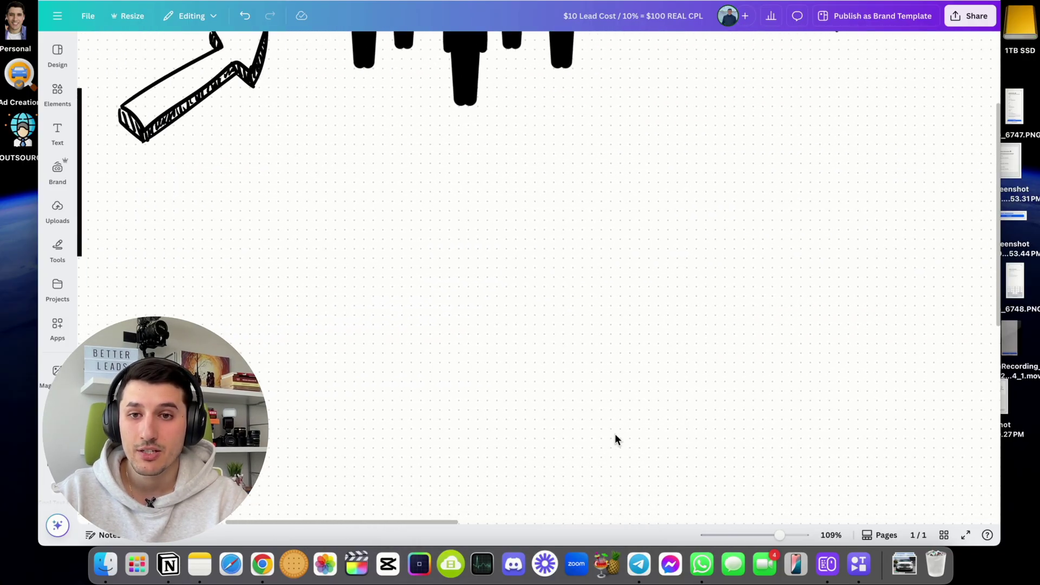
{"action": "scroll", "coordinate": [616, 439], "scroll_direction": "down", "scroll_amount": 8}
{"action": "scroll", "coordinate": [616, 438], "scroll_direction": "down", "scroll_amount": 8}
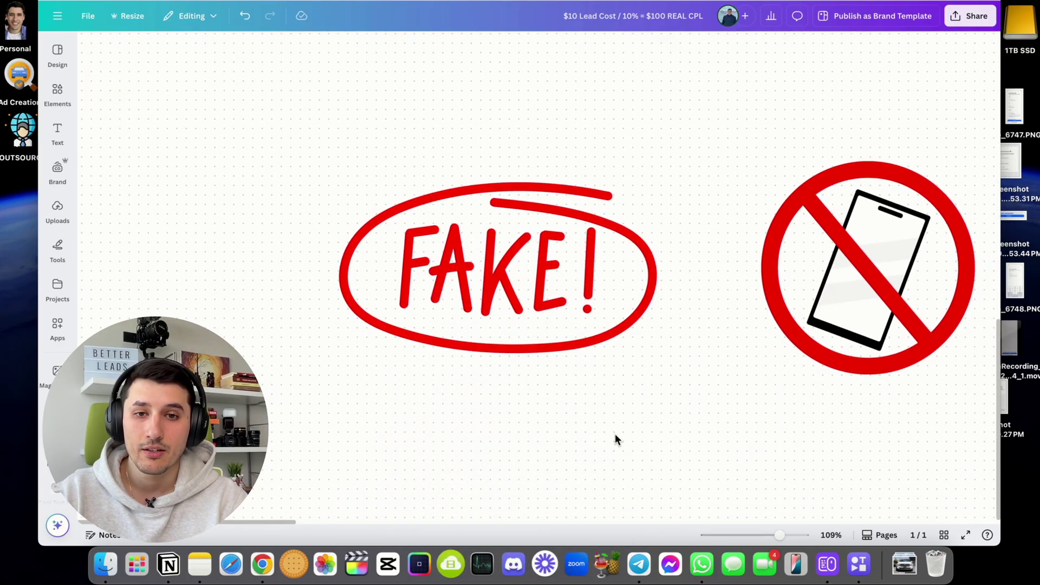
{"action": "scroll", "coordinate": [616, 438], "scroll_direction": "right", "scroll_amount": 5}
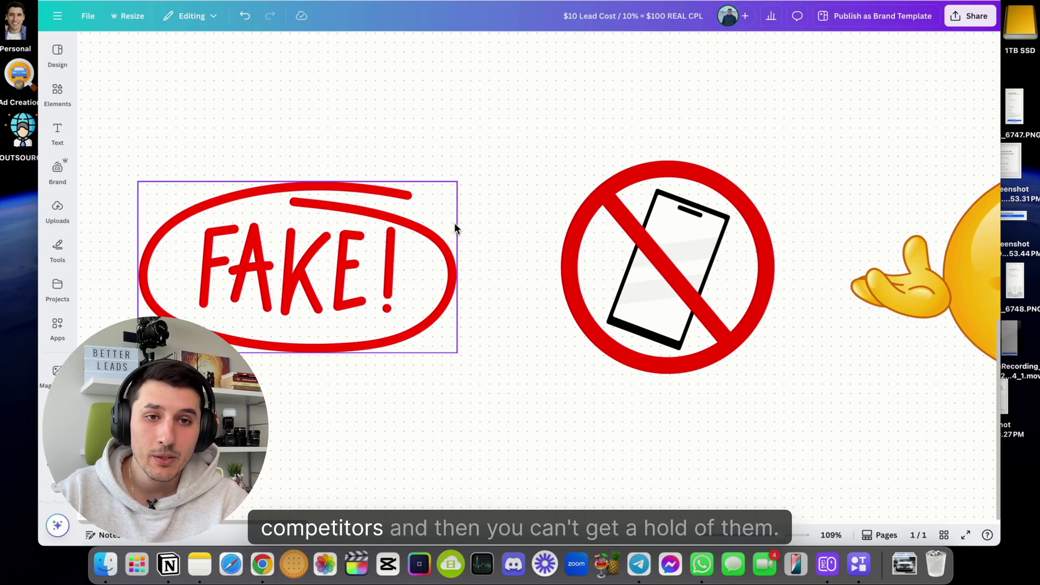
{"action": "scroll", "coordinate": [454, 222], "scroll_direction": "right", "scroll_amount": 6}
{"action": "scroll", "coordinate": [412, 219], "scroll_direction": "left", "scroll_amount": 2}
{"action": "scroll", "coordinate": [500, 166], "scroll_direction": "right", "scroll_amount": 5}
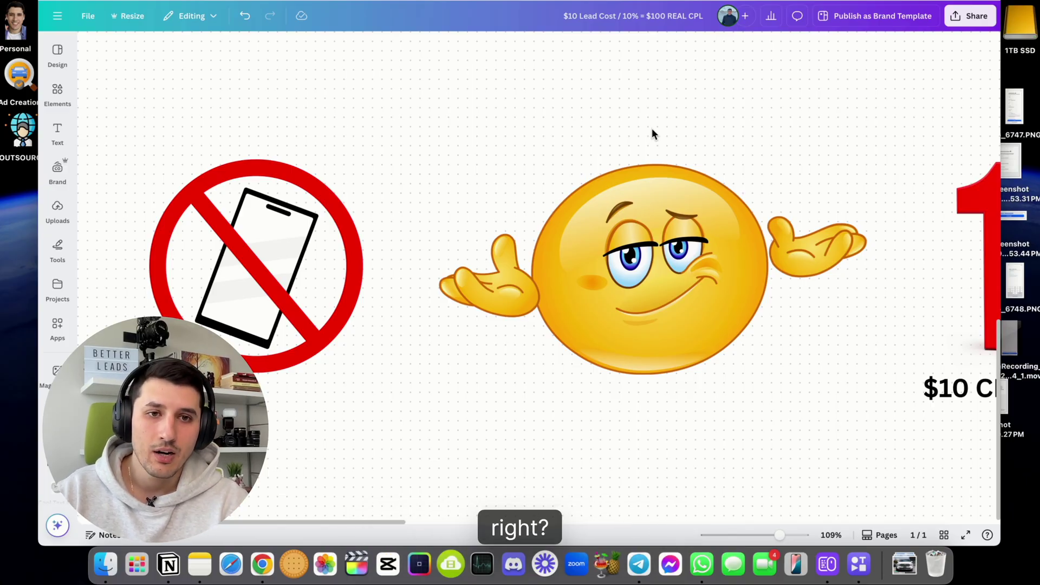
{"action": "scroll", "coordinate": [652, 128], "scroll_direction": "right", "scroll_amount": 10}
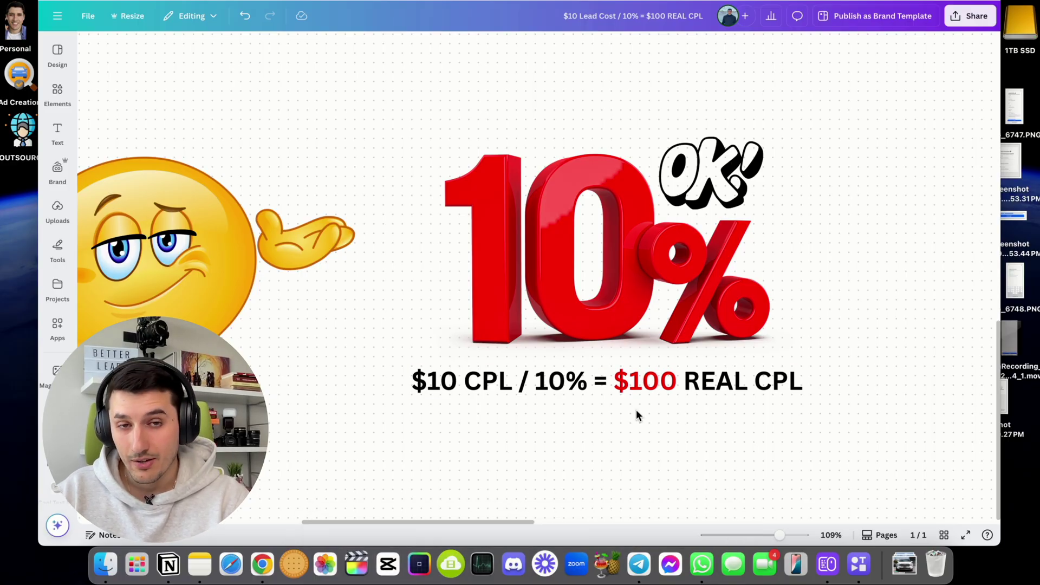
{"action": "scroll", "coordinate": [637, 409], "scroll_direction": "down", "scroll_amount": 3}
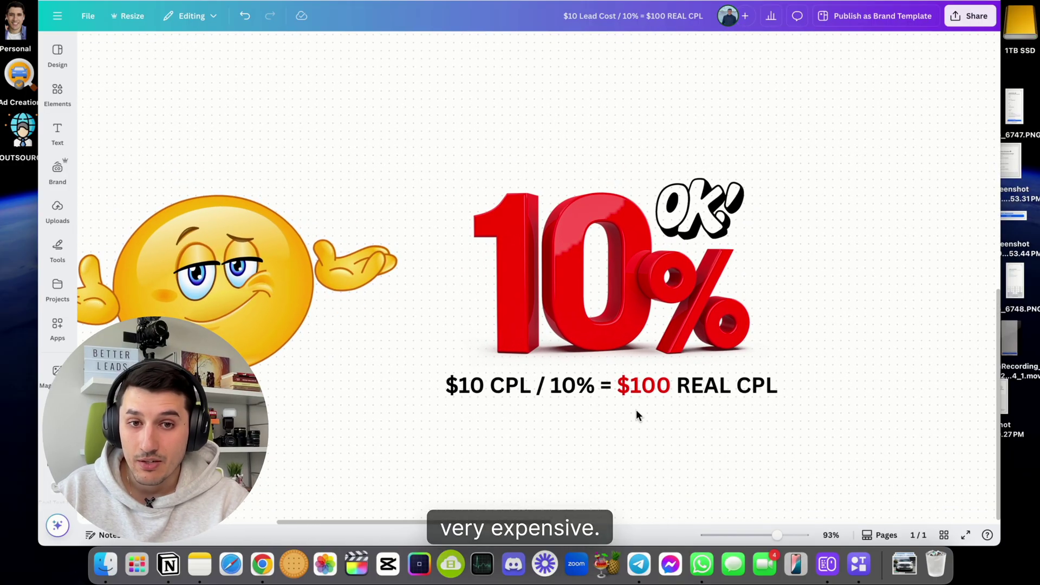
- Revisit the CHEAP graphic on the whiteboard and switch to the Instant Forms - Copy document in Google Docs
{"action": "scroll", "coordinate": [545, 463], "scroll_direction": "right", "scroll_amount": 15}
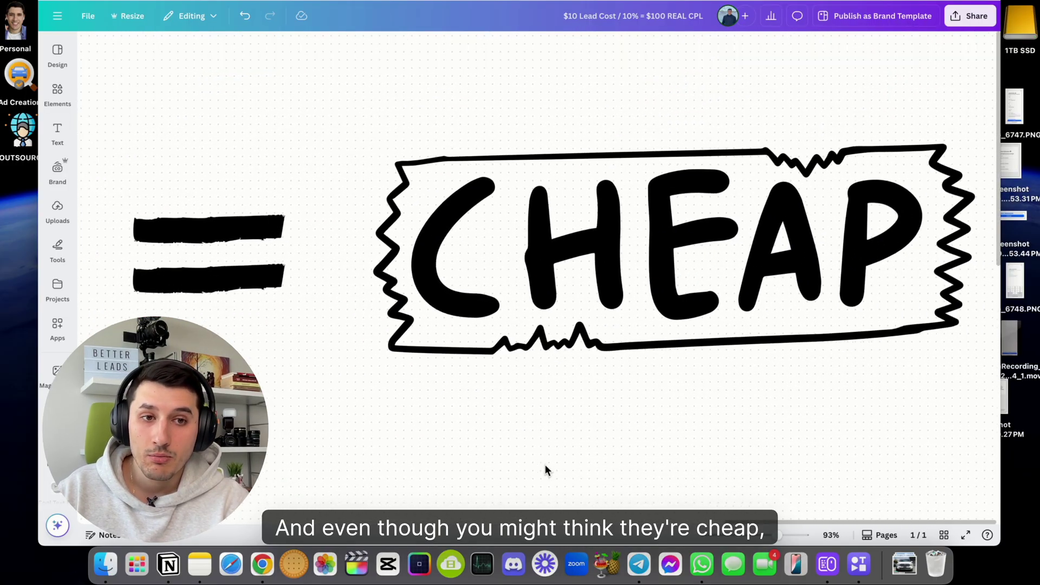
{"action": "scroll", "coordinate": [546, 464], "scroll_direction": "right", "scroll_amount": 3}
{"action": "scroll", "coordinate": [545, 464], "scroll_direction": "up", "scroll_amount": 1}
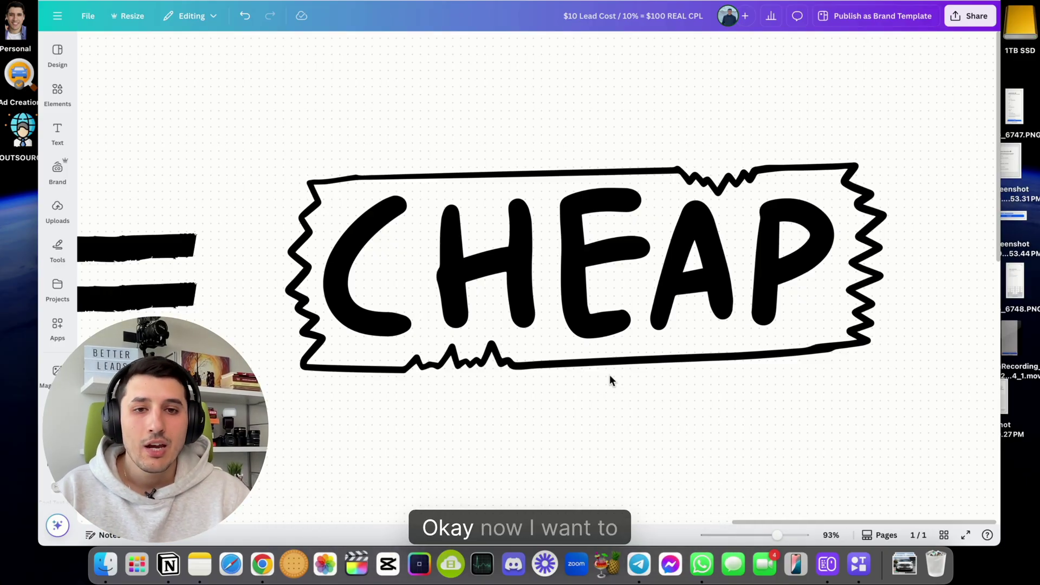
{"action": "key", "text": "ctrl+Tab"}
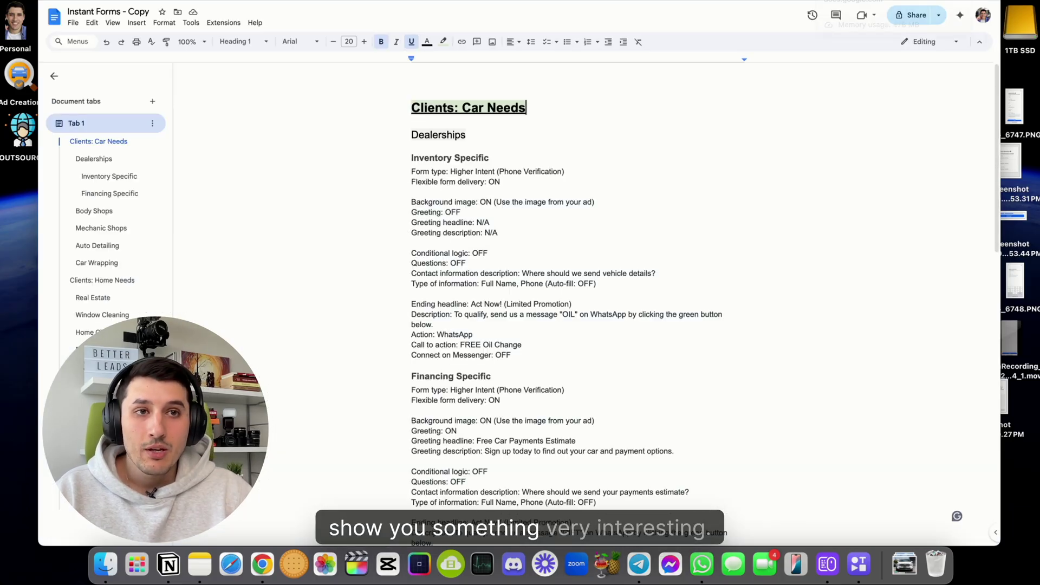
- Expand the Dealerships section of the document and review its Inventory Specific and Financing Specific form templates
{"action": "left_click", "coordinate": [448, 157]}
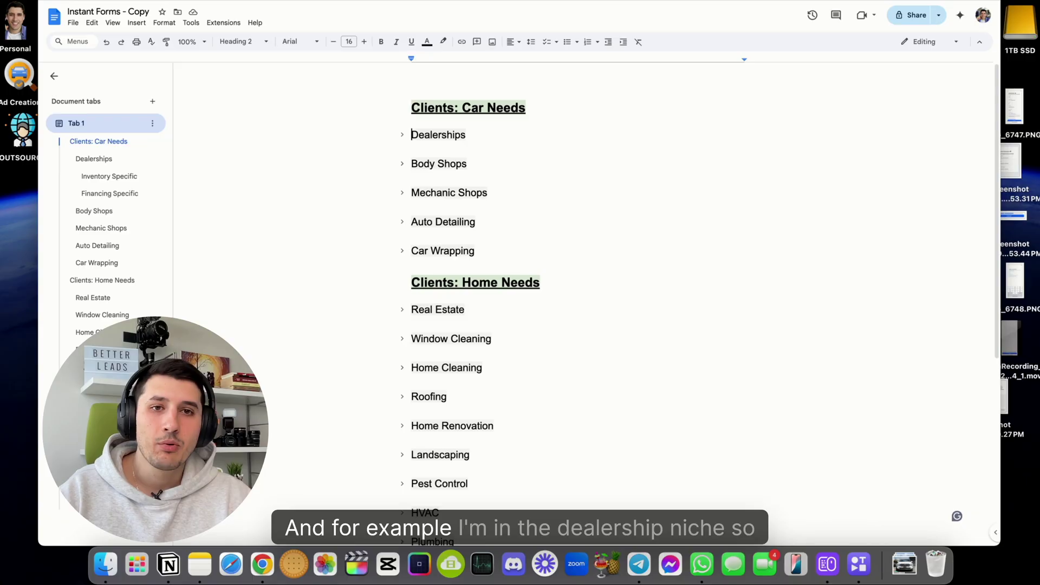
{"action": "left_click", "coordinate": [402, 136]}
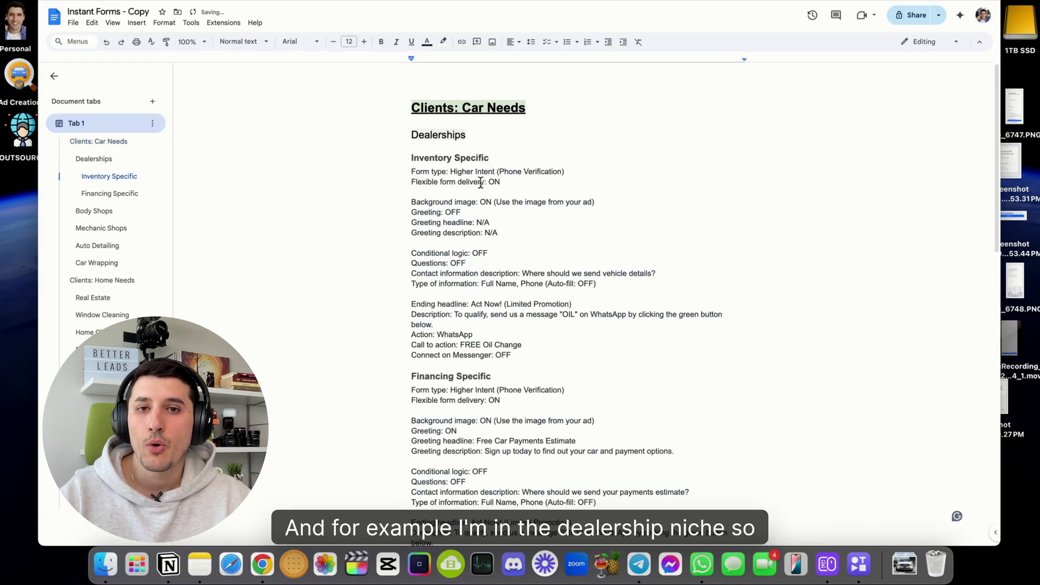
{"action": "left_click", "coordinate": [475, 161]}
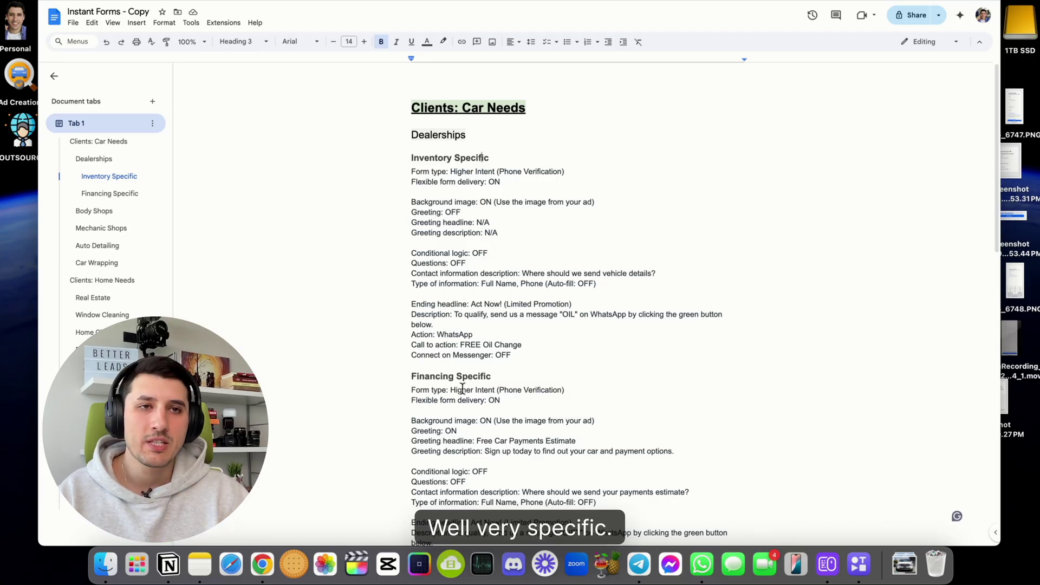
{"action": "left_click_drag", "start_coordinate": [430, 378], "coordinate": [481, 379]}
{"action": "left_click", "coordinate": [481, 382]}
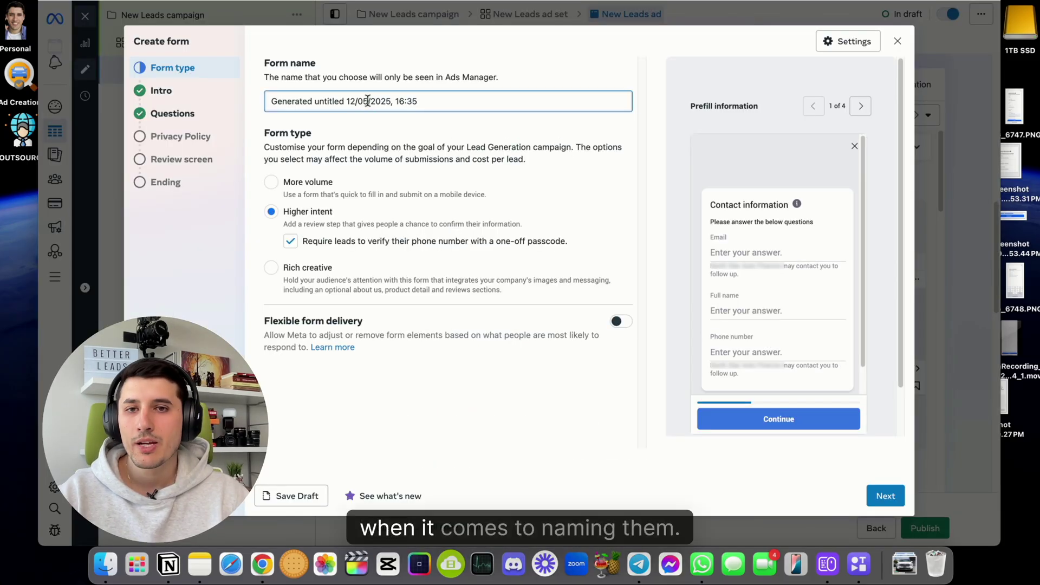
- In Meta Ads Manager, name the instant form "Financing 12/05/2025", after the Financing Specific template
{"action": "key", "text": "super+a"}
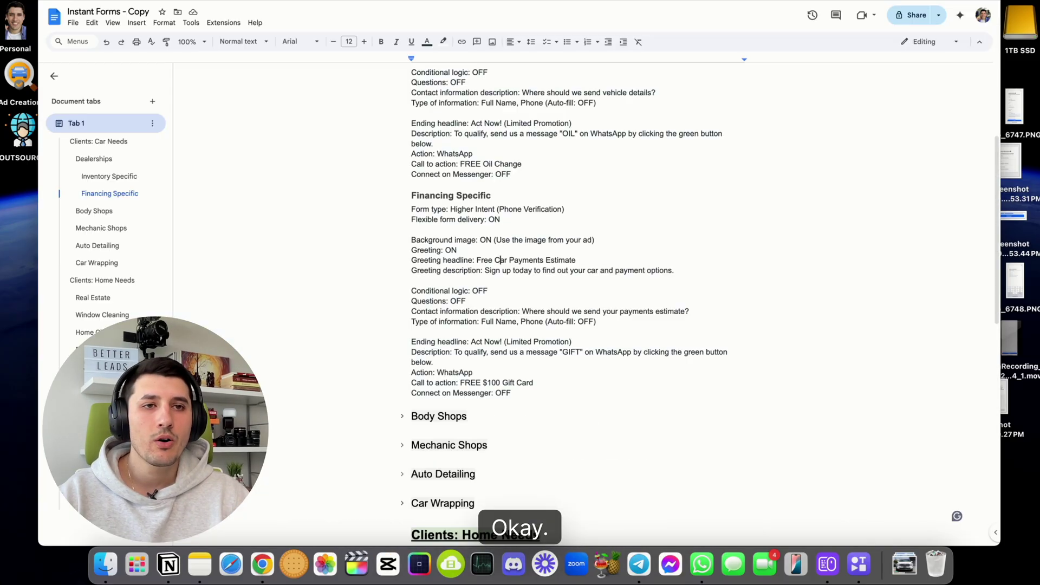
{"action": "left_click_drag", "start_coordinate": [427, 197], "coordinate": [491, 196]}
{"action": "key", "text": "super+c"}
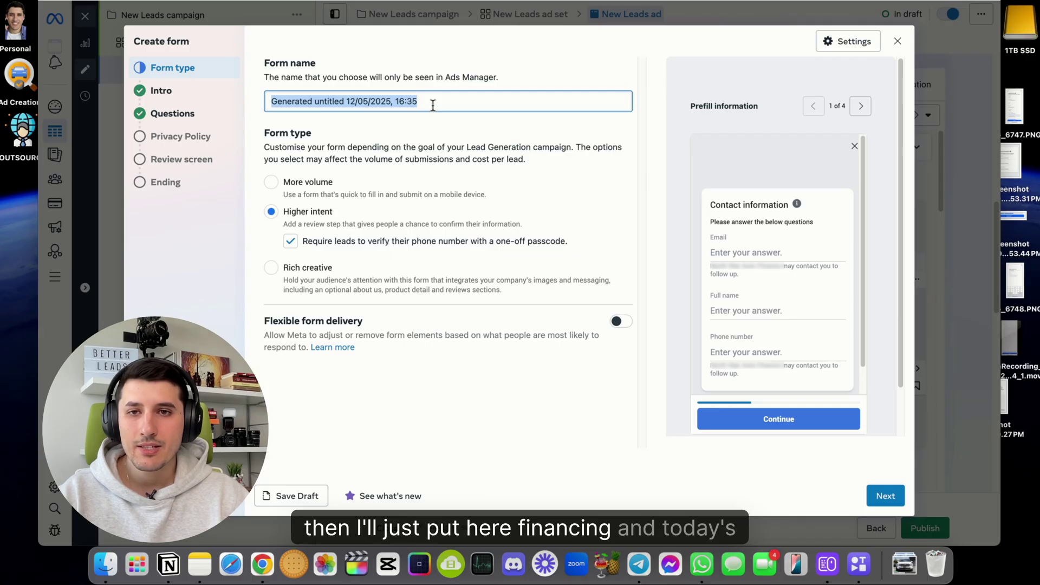
{"action": "type", "text": "Financing 12/05/2025"}
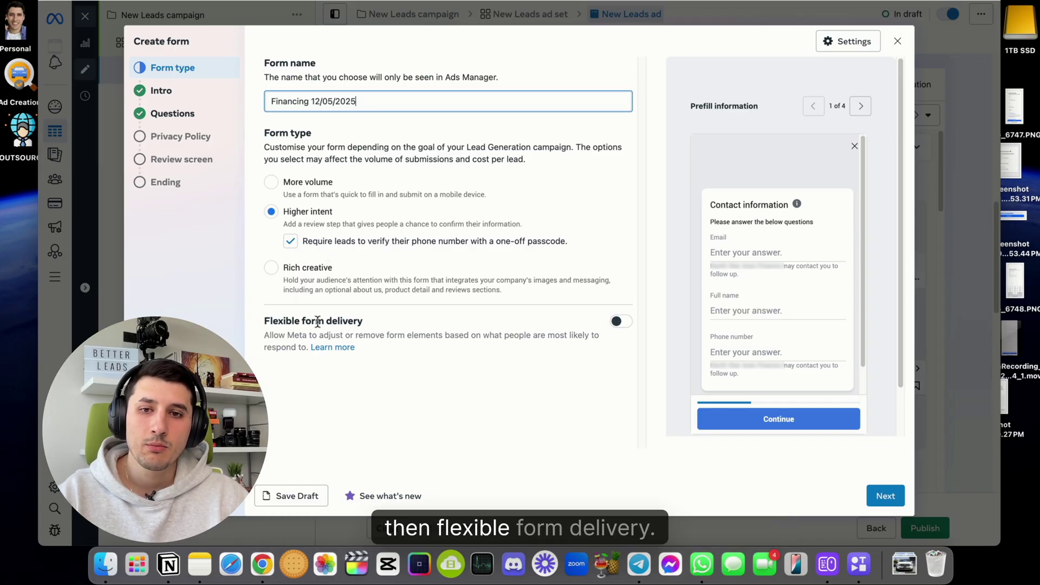
- Turn on flexible form delivery with the Optimised option and enable the background image in the form's intro
{"action": "left_click", "coordinate": [621, 323]}
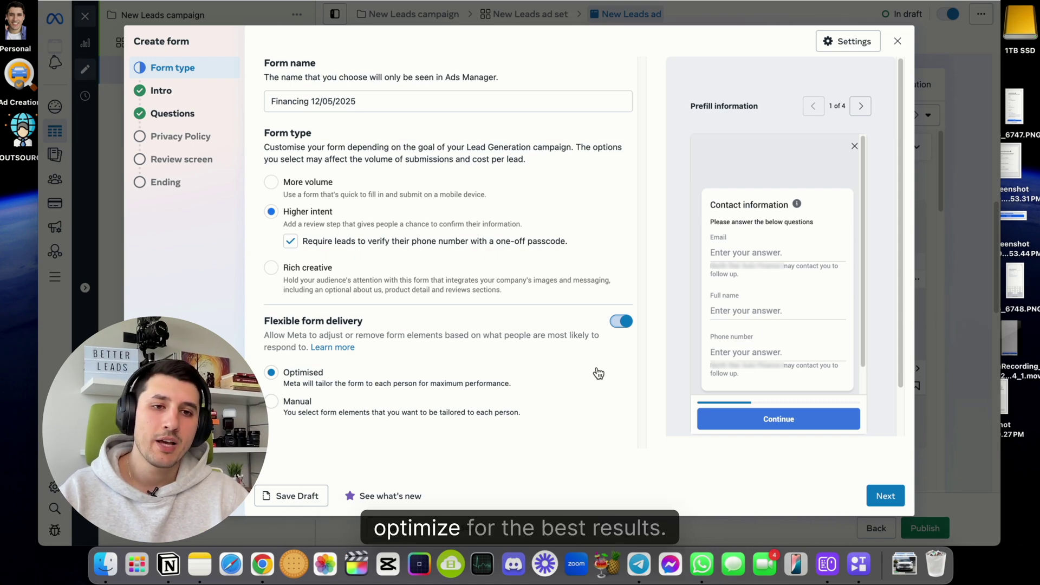
{"action": "left_click", "coordinate": [176, 97]}
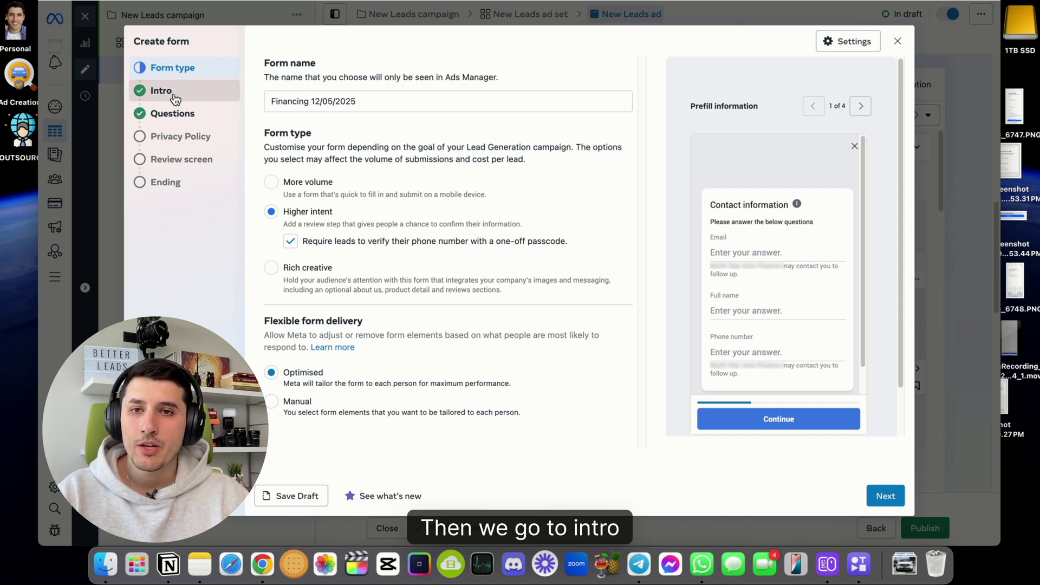
{"action": "left_click", "coordinate": [624, 82]}
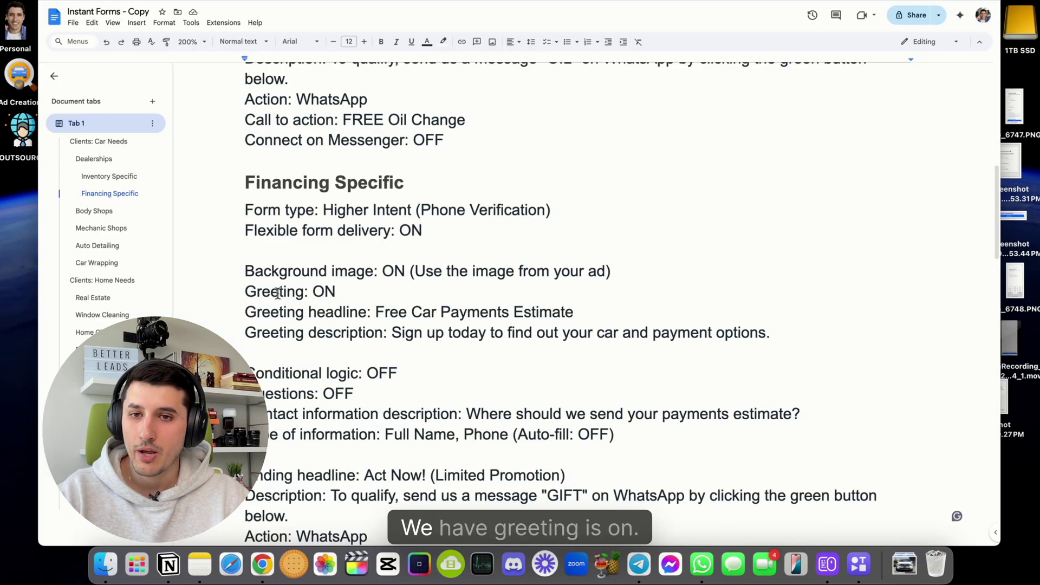
- In the Instant Forms - Copy document, compare the greeting settings of the Inventory Specific and Financing Specific templates
{"action": "left_click_drag", "start_coordinate": [314, 293], "coordinate": [365, 295]}
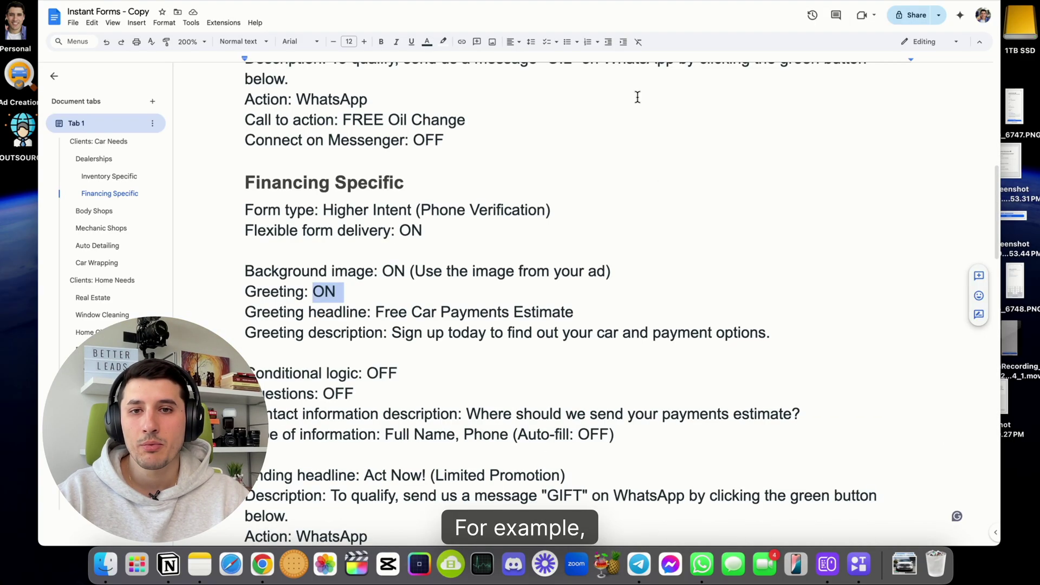
{"action": "scroll", "coordinate": [414, 202], "scroll_direction": "up", "scroll_amount": 7}
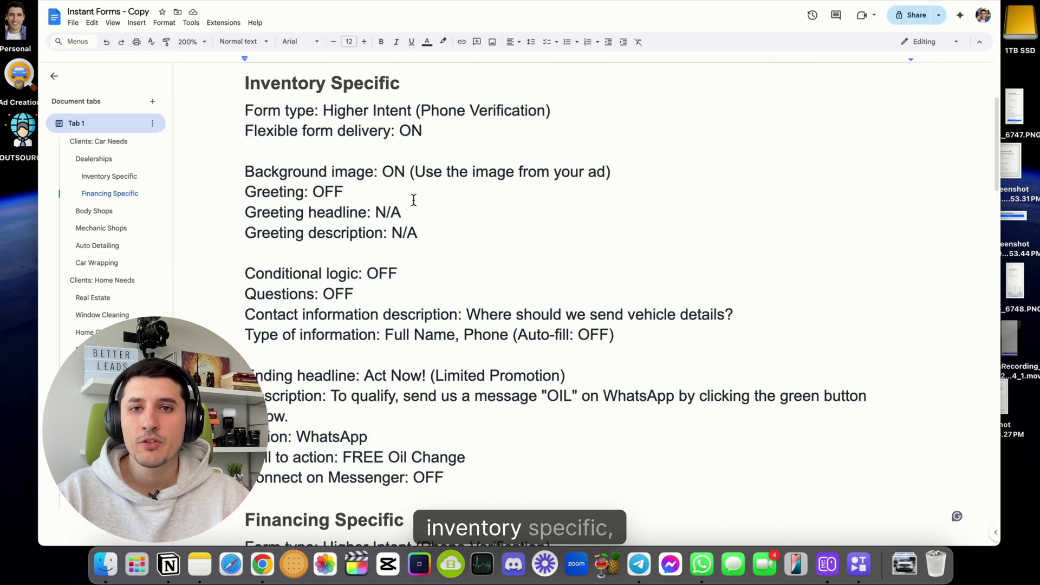
{"action": "left_click", "coordinate": [451, 130]}
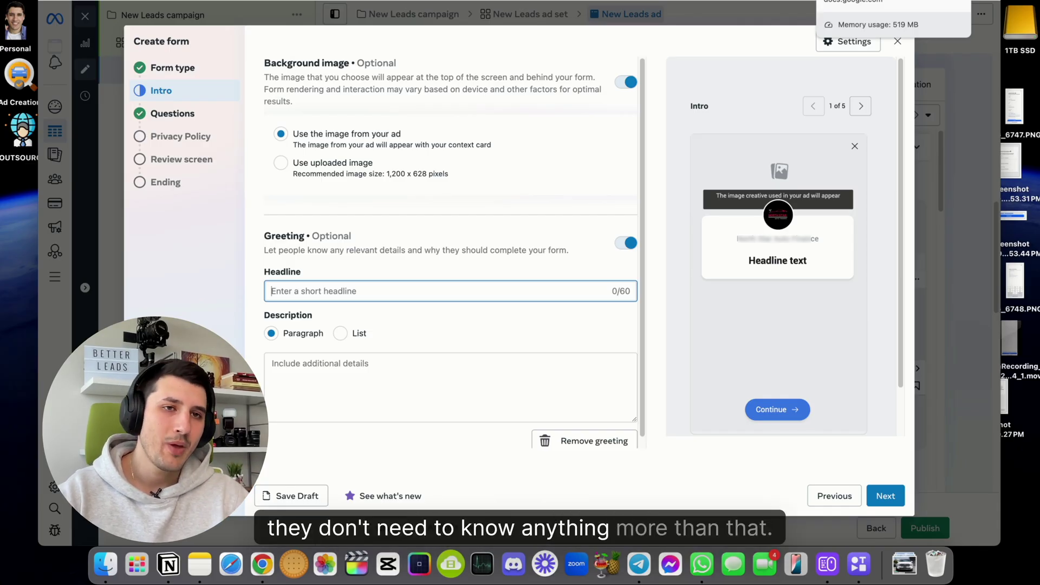
{"action": "left_click", "coordinate": [856, 1]}
{"action": "scroll", "coordinate": [495, 249], "scroll_direction": "down", "scroll_amount": 8}
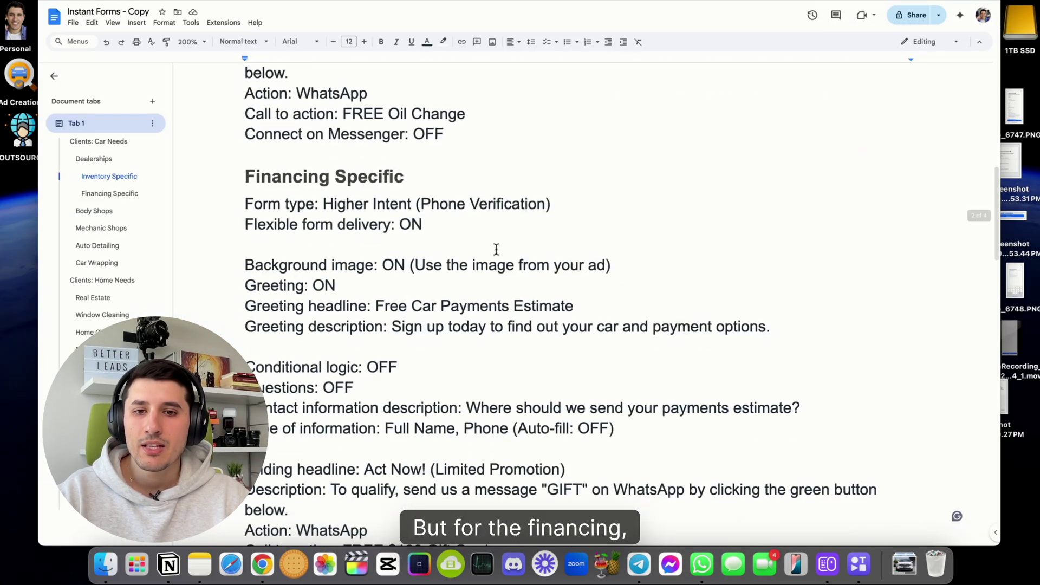
{"action": "scroll", "coordinate": [414, 232], "scroll_direction": "up", "scroll_amount": 5}
{"action": "scroll", "coordinate": [325, 255], "scroll_direction": "down", "scroll_amount": 6}
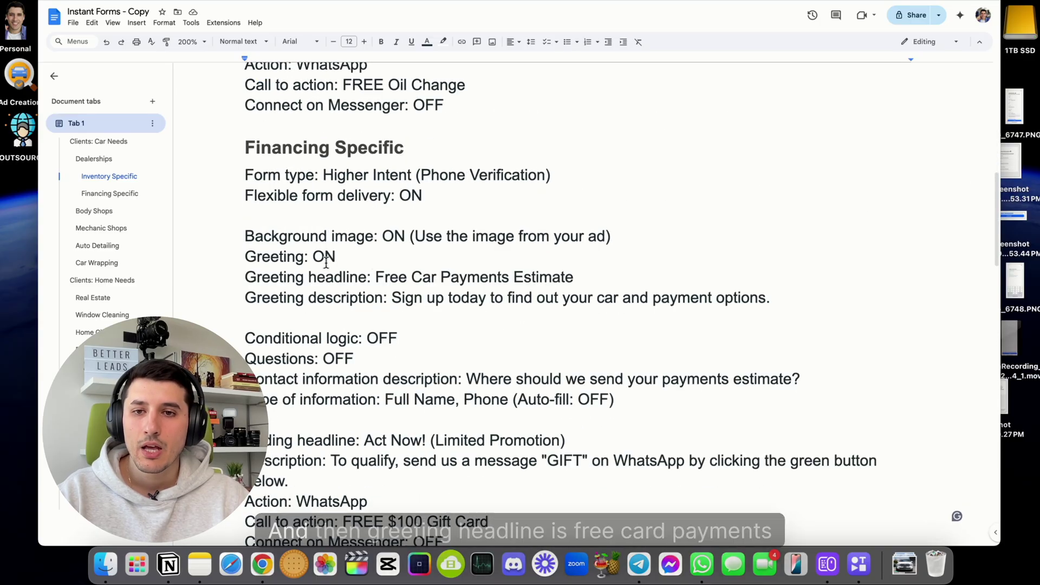
{"action": "scroll", "coordinate": [280, 276], "scroll_direction": "up", "scroll_amount": 1}
- Fill in the form's greeting with the headline "Free Car Payments Estimate" and the description "Sign up today to find out your car and payment options"
{"action": "left_click_drag", "start_coordinate": [279, 277], "coordinate": [634, 280]}
{"action": "left_click", "coordinate": [375, 277]}
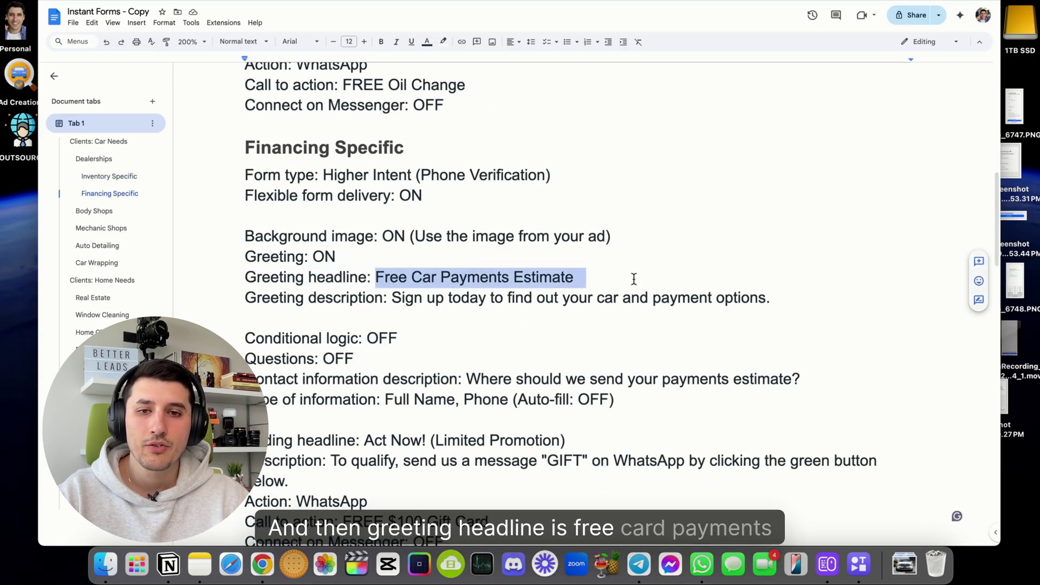
{"action": "key", "text": "ctrl+Tab"}
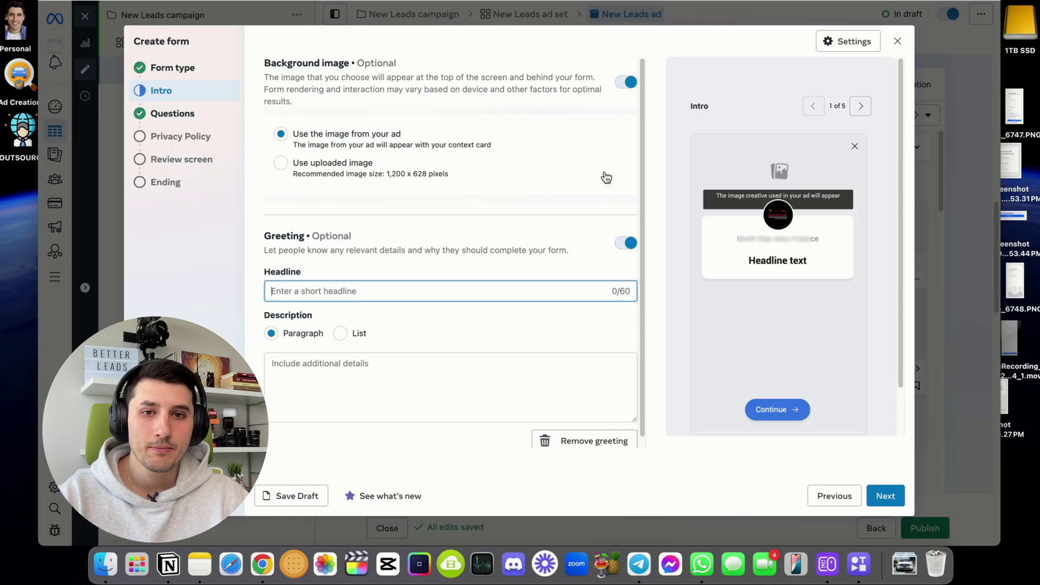
{"action": "key", "text": "ctrl+shift+Tab"}
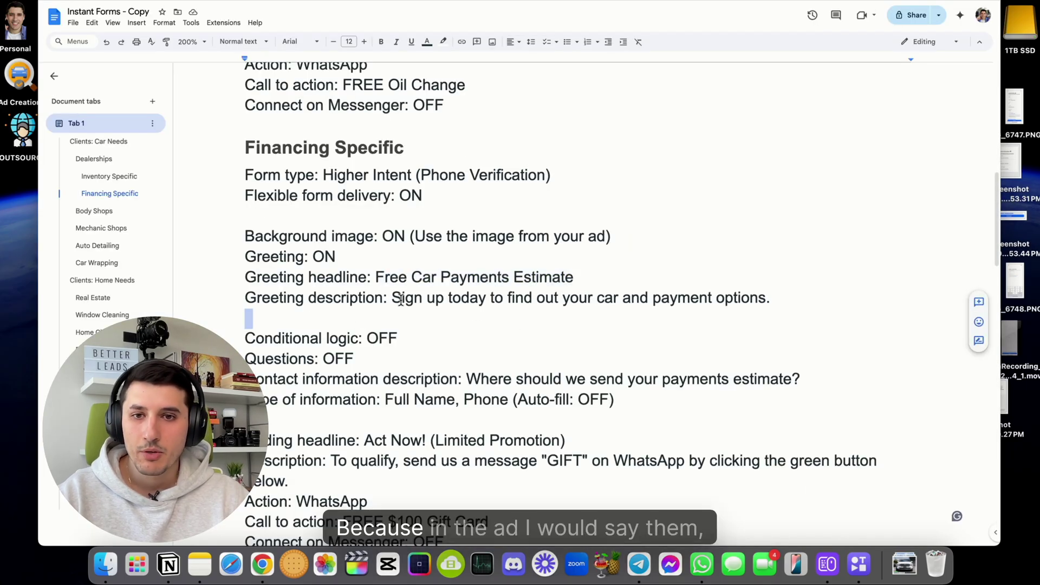
{"action": "left_click_drag", "start_coordinate": [392, 297], "coordinate": [769, 298]}
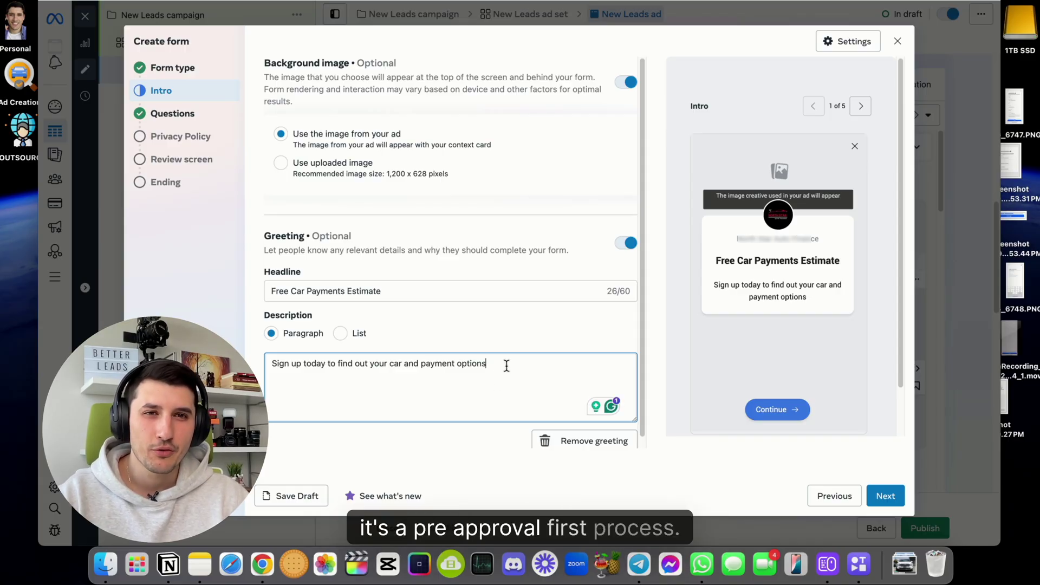
{"action": "left_click", "coordinate": [293, 291]}
{"action": "left_click_drag", "start_coordinate": [372, 291], "coordinate": [449, 291]}
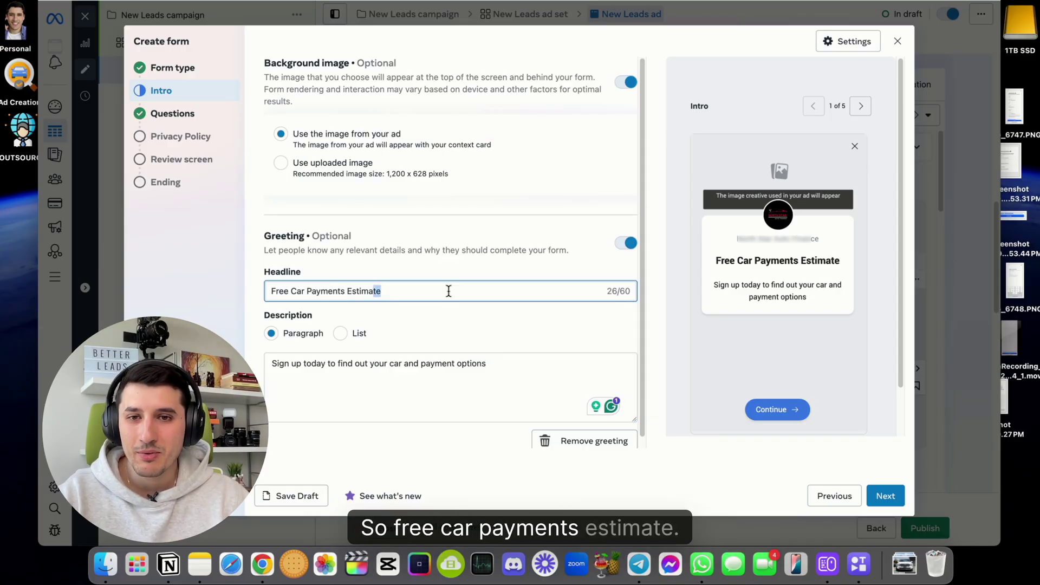
{"action": "left_click", "coordinate": [346, 369]}
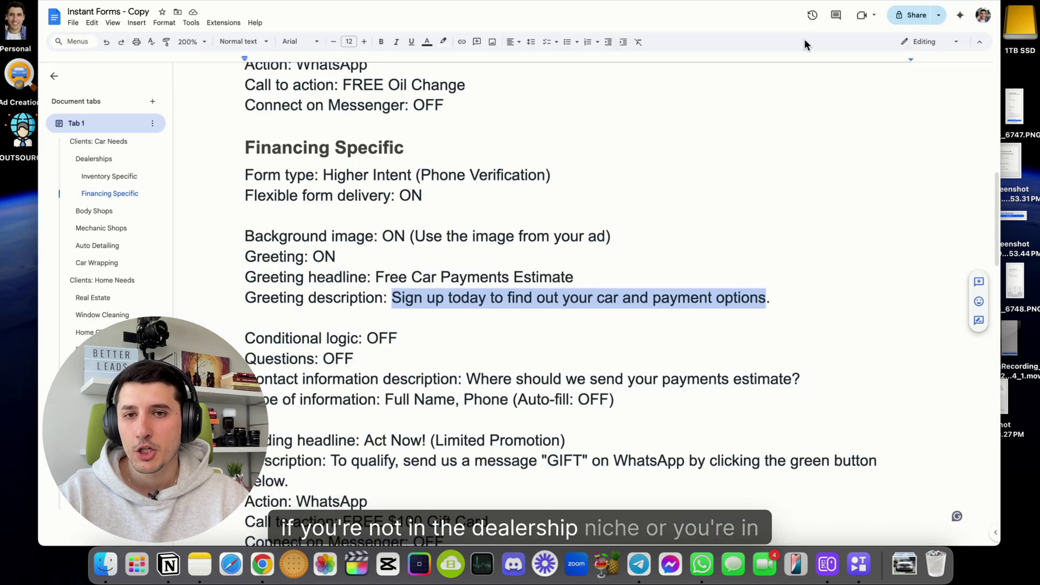
{"action": "scroll", "coordinate": [515, 347], "scroll_direction": "up", "scroll_amount": 5}
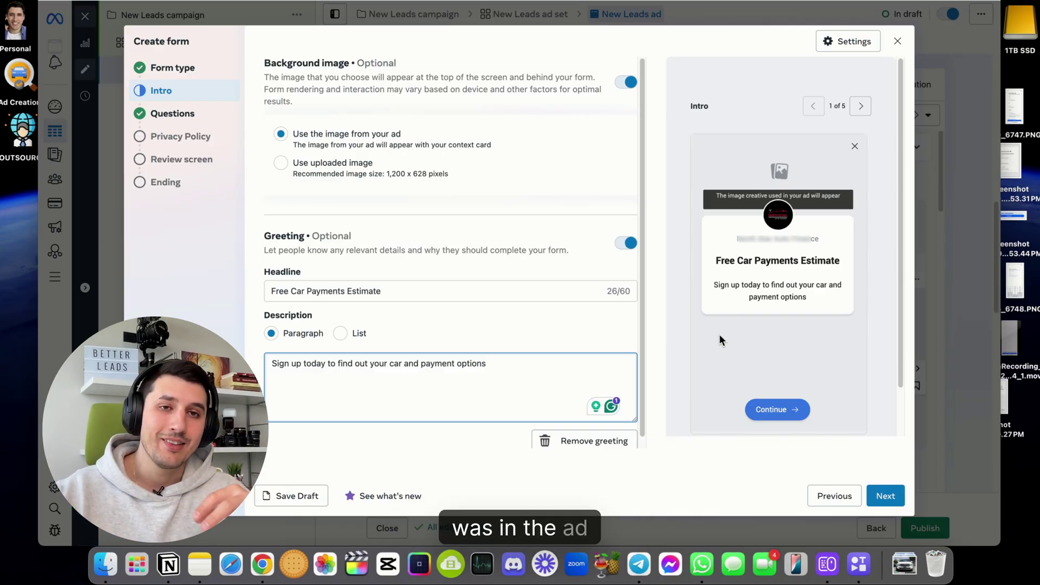
{"action": "scroll", "coordinate": [555, 363], "scroll_direction": "down", "scroll_amount": 1}
- Proceed to the form's questions section and remove Email from the requested contact information
{"action": "left_click", "coordinate": [874, 502]}
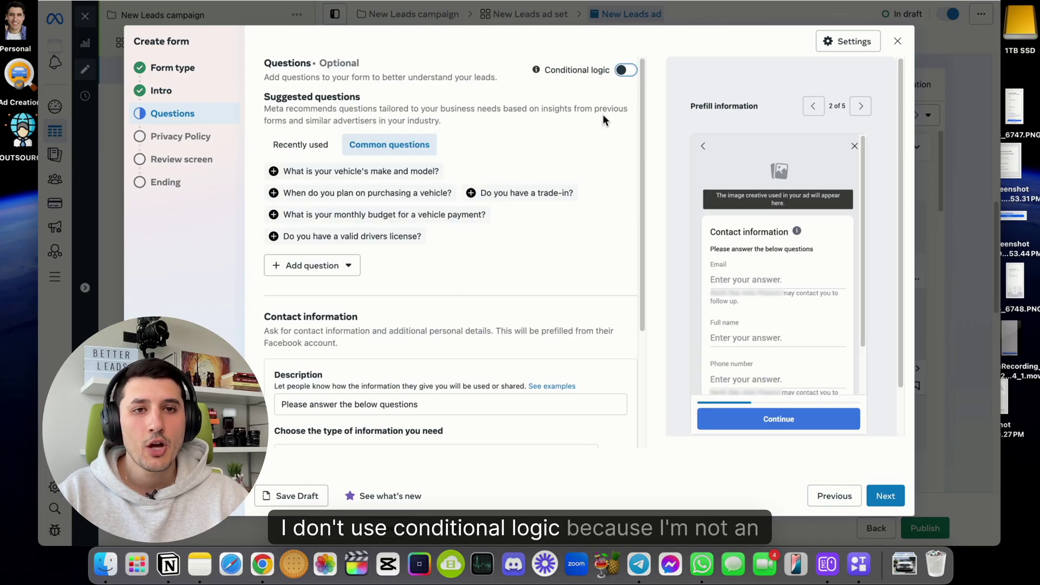
{"action": "scroll", "coordinate": [537, 207], "scroll_direction": "down", "scroll_amount": 5}
{"action": "scroll", "coordinate": [536, 207], "scroll_direction": "up", "scroll_amount": 5}
{"action": "scroll", "coordinate": [537, 214], "scroll_direction": "up", "scroll_amount": 1}
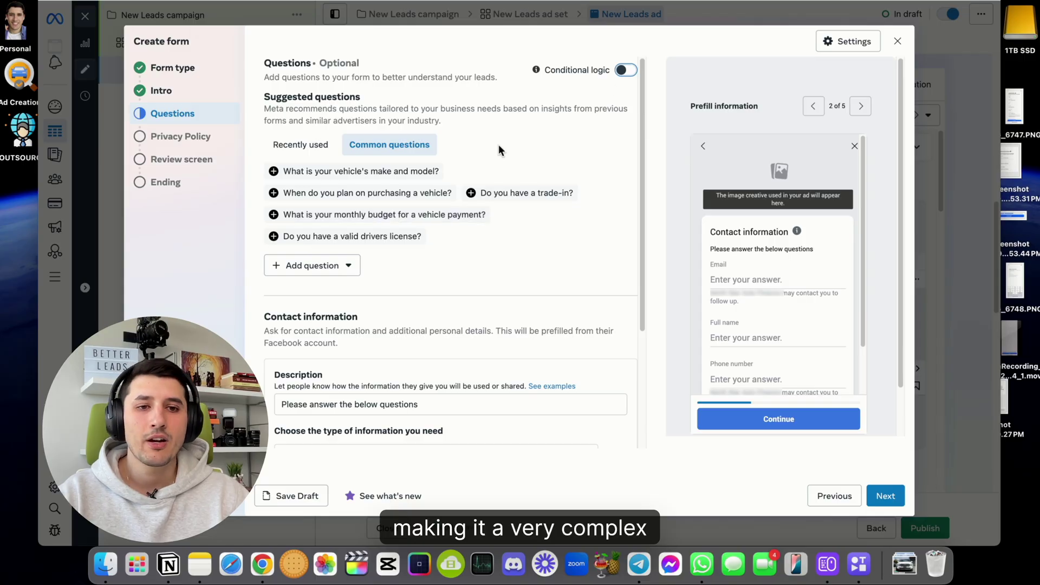
{"action": "scroll", "coordinate": [481, 204], "scroll_direction": "down", "scroll_amount": 3}
{"action": "scroll", "coordinate": [482, 205], "scroll_direction": "up", "scroll_amount": 3}
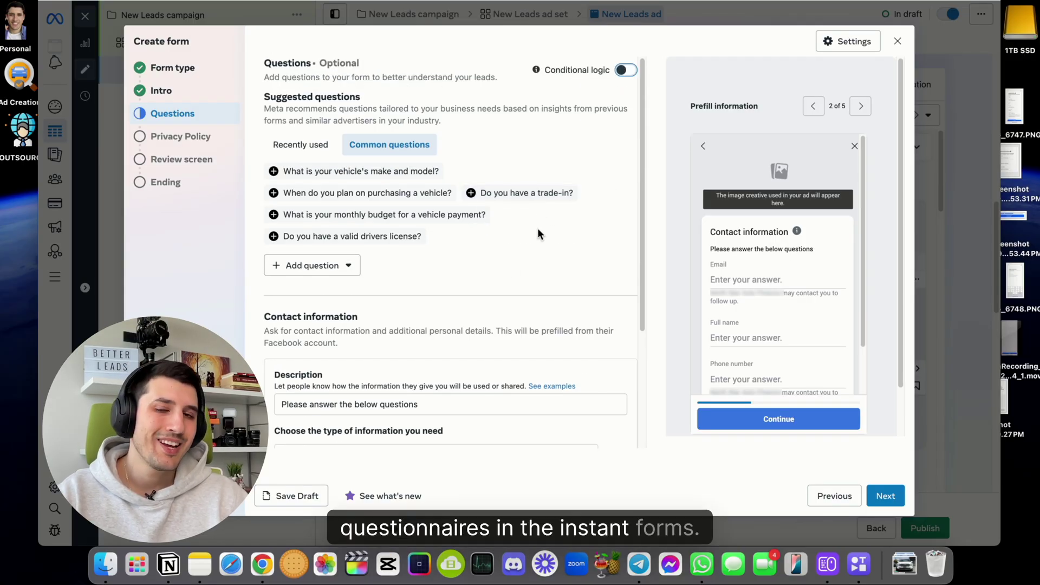
{"action": "scroll", "coordinate": [537, 254], "scroll_direction": "down", "scroll_amount": 3}
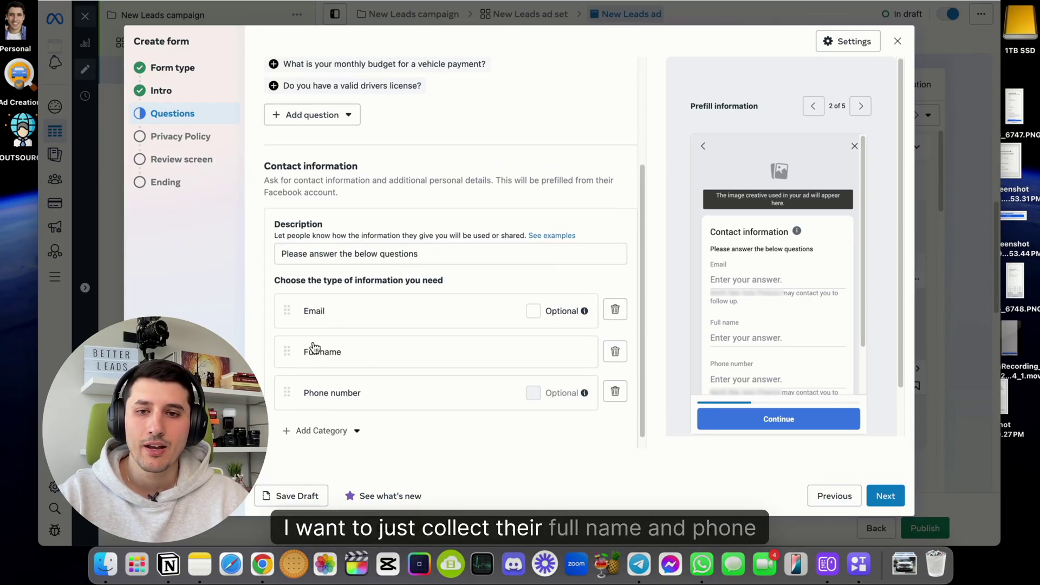
{"action": "left_click", "coordinate": [615, 309]}
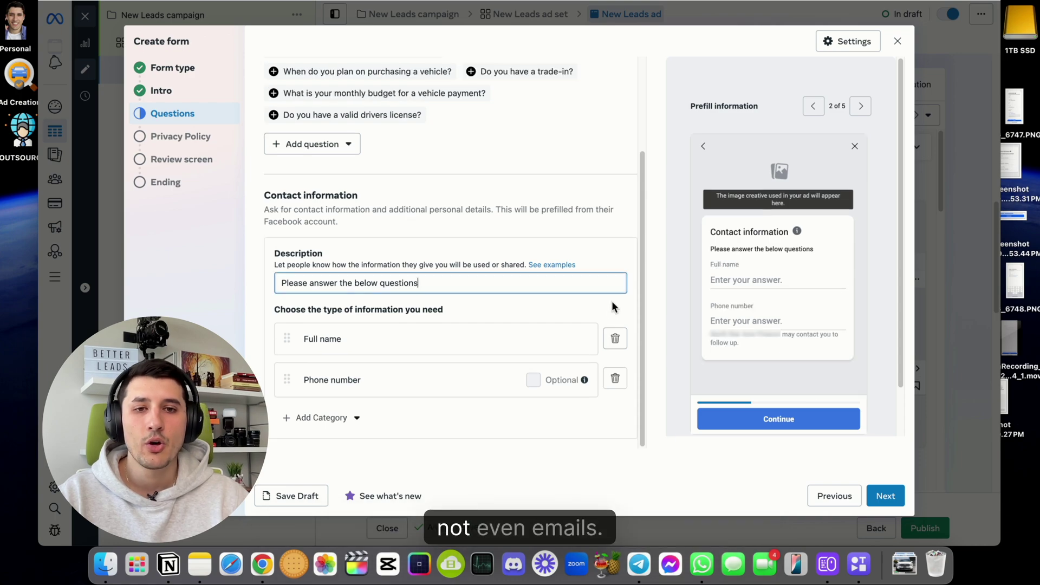
- Set the contact information description to "Where should we send your payments estimate?", copied from the Financing Specific template in the document
{"action": "scroll", "coordinate": [617, 253], "scroll_direction": "up", "scroll_amount": 3}
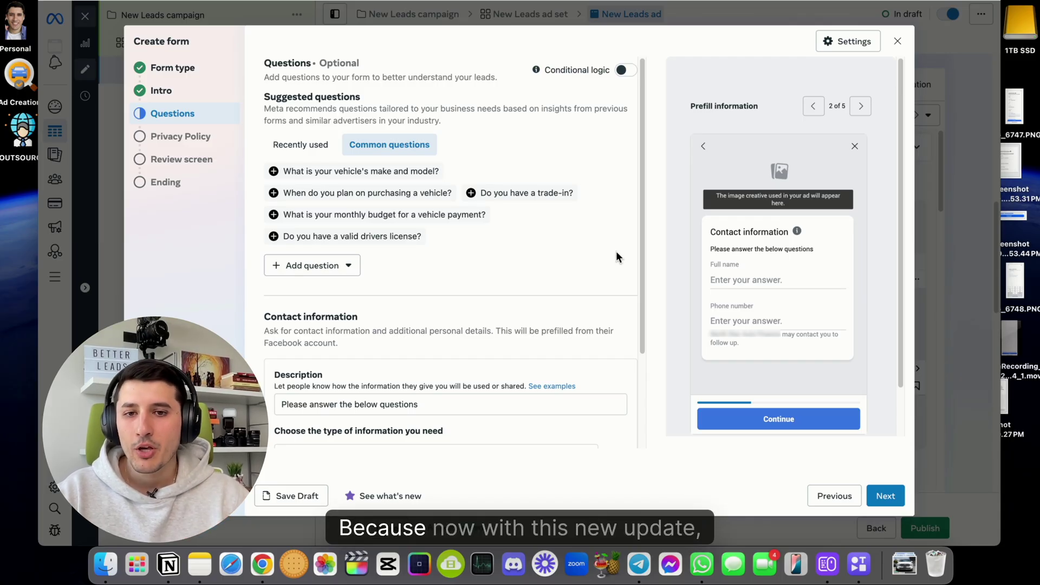
{"action": "scroll", "coordinate": [616, 253], "scroll_direction": "down", "scroll_amount": 3}
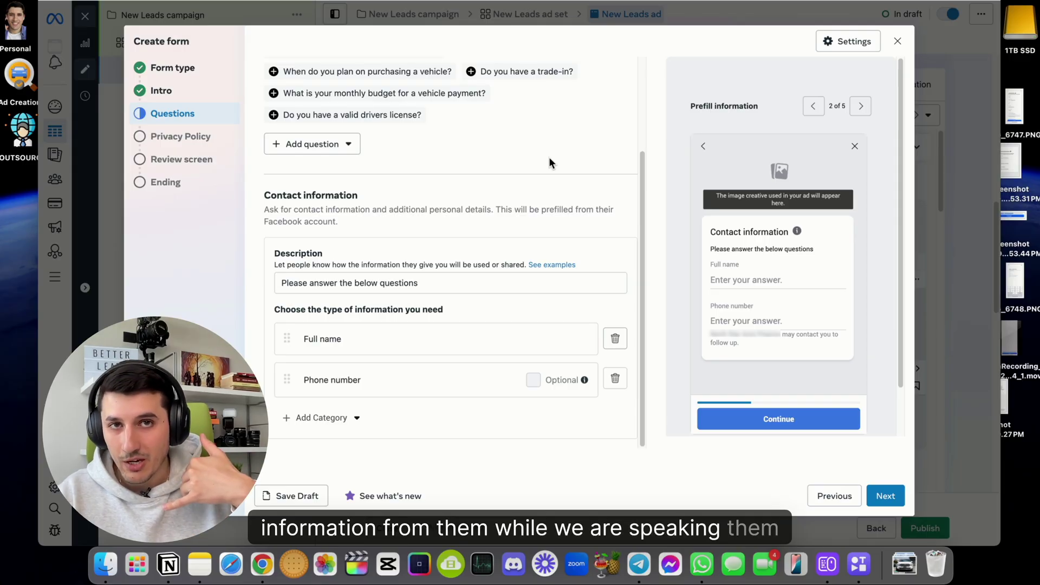
{"action": "left_click", "coordinate": [295, 282]}
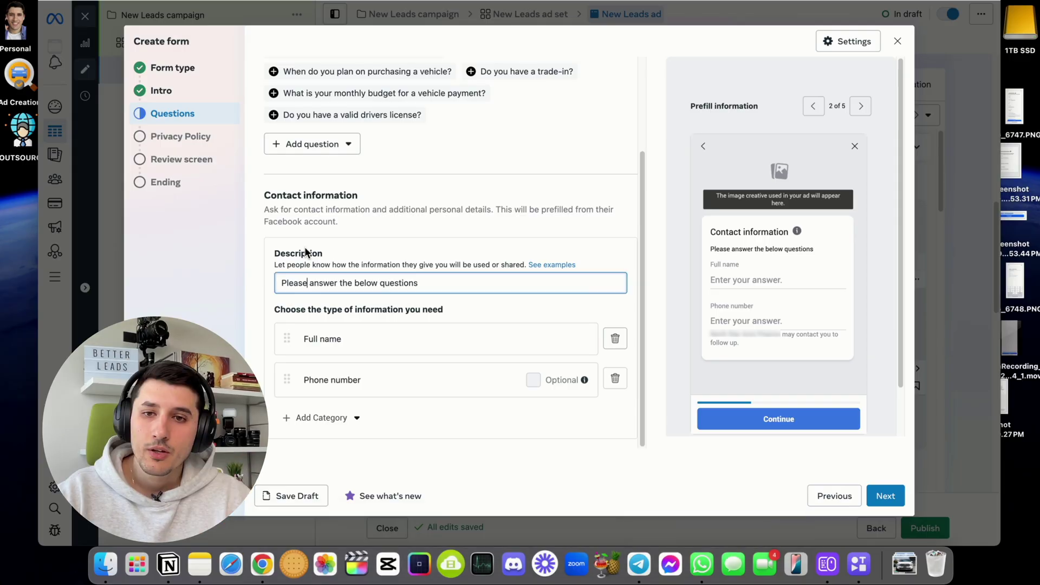
{"action": "triple_click", "coordinate": [520, 283]}
{"action": "key", "text": "super+Tab"}
{"action": "scroll", "coordinate": [394, 344], "scroll_direction": "down", "scroll_amount": 3}
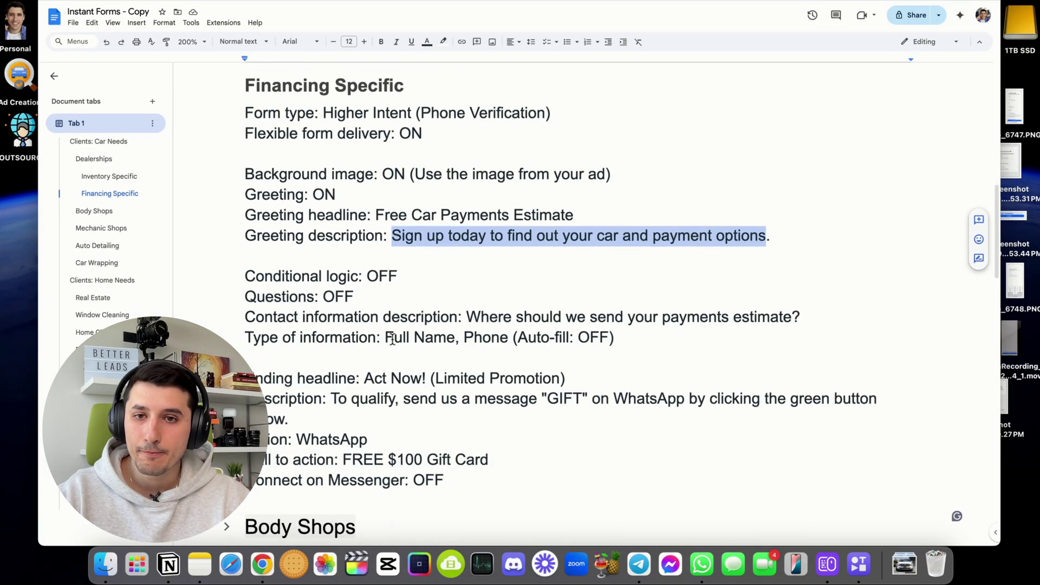
{"action": "left_click_drag", "start_coordinate": [467, 262], "coordinate": [801, 262]}
{"action": "key", "text": "super+c"}
{"action": "key", "text": "super+Tab"}
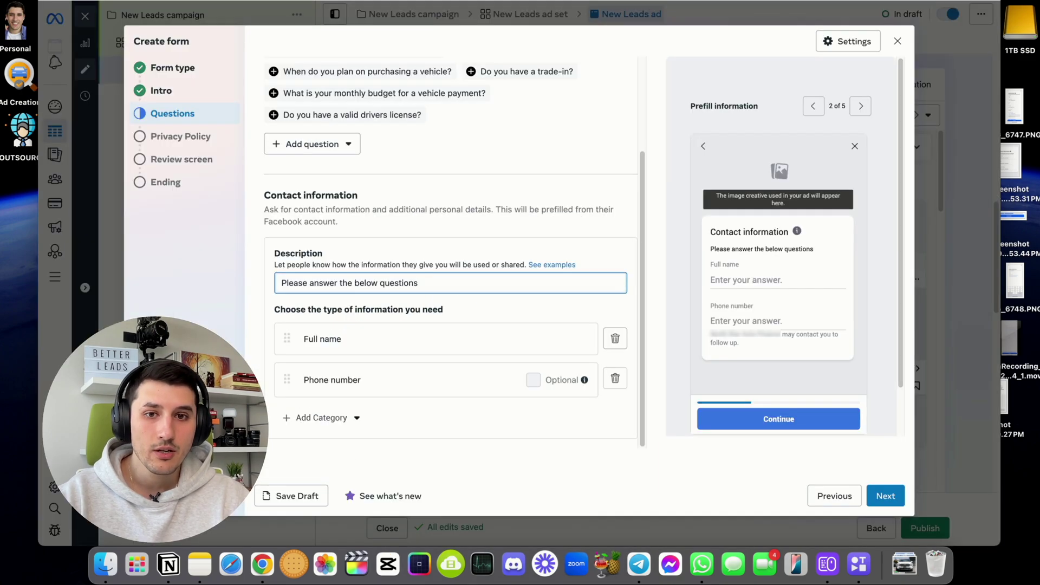
{"action": "triple_click", "coordinate": [344, 283]}
{"action": "key", "text": "super+v"}
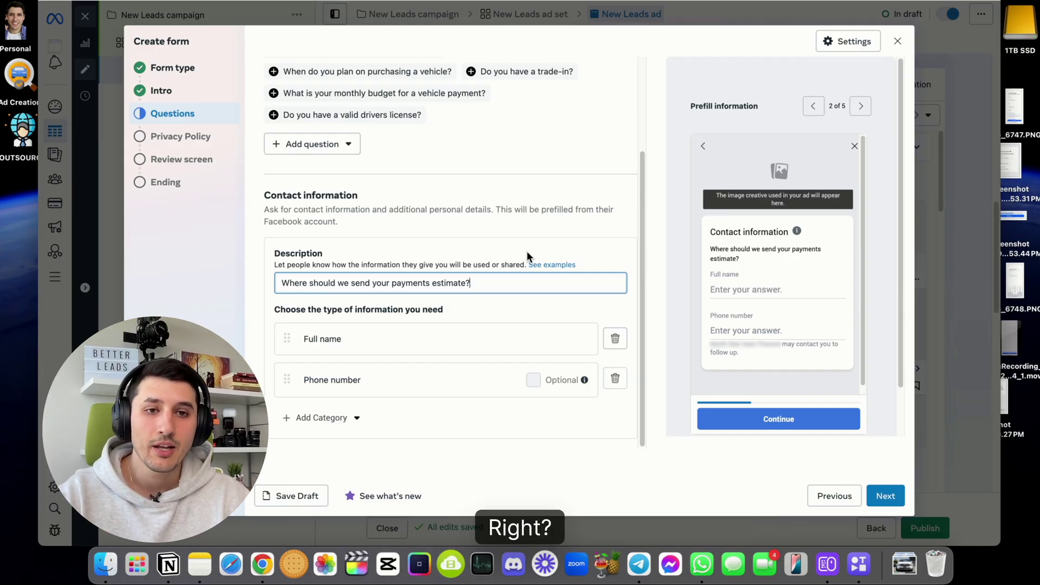
{"action": "triple_click", "coordinate": [486, 283]}
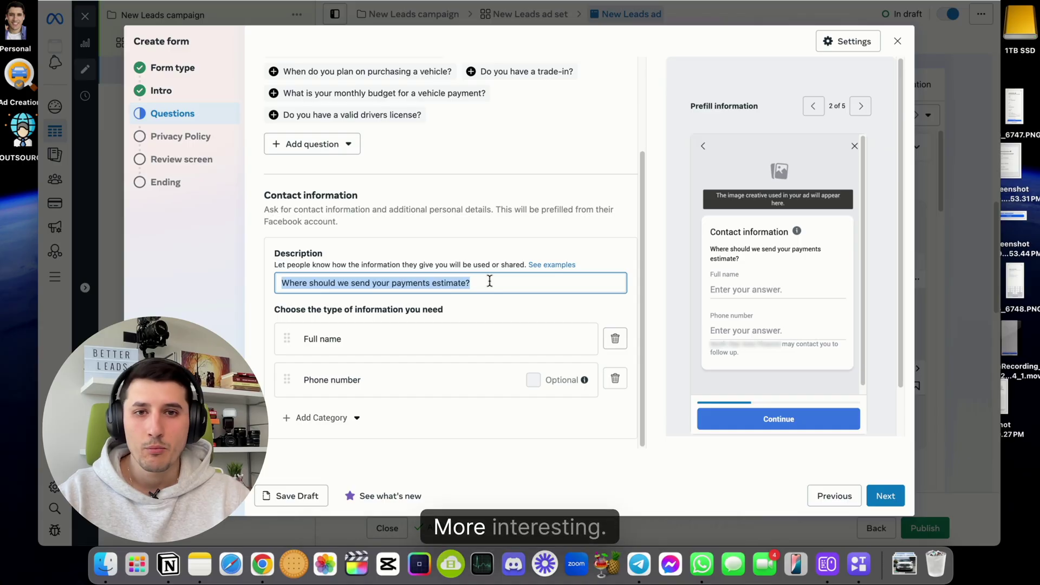
{"action": "left_click", "coordinate": [489, 281]}
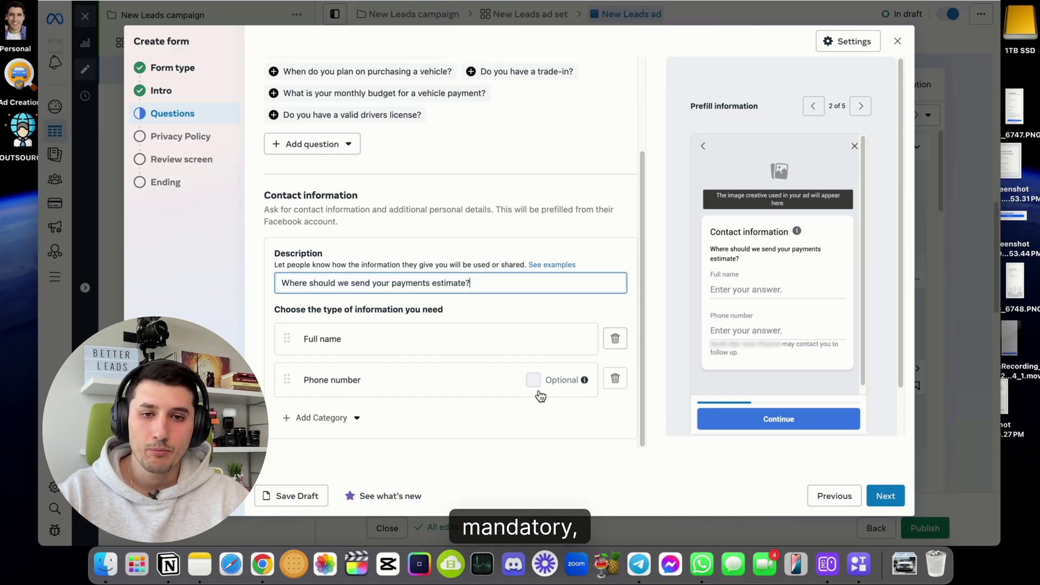
- Proceed to the form's privacy policy section and open the Privacy Notice on the Honda website
{"action": "left_click", "coordinate": [886, 496]}
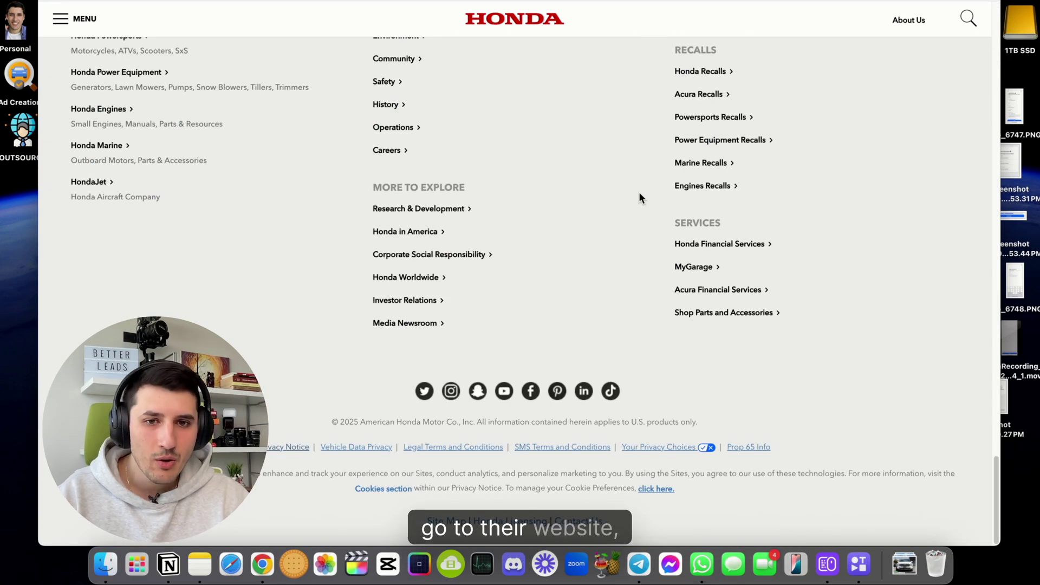
{"action": "left_click", "coordinate": [285, 448]}
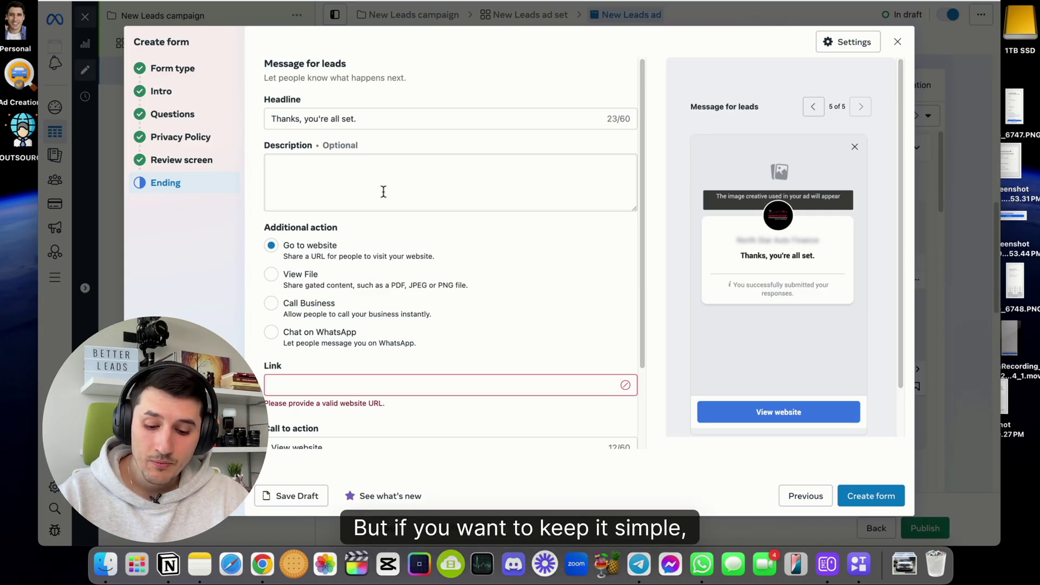
- Set the ending description to "Someone from our team will be in touch within 24 hours. Please keep an eye on your phone."
{"action": "left_click", "coordinate": [384, 191]}
{"action": "type", "text": "Someone from our team will be in touch within 24 hours. Please keep an eye on your phone."}
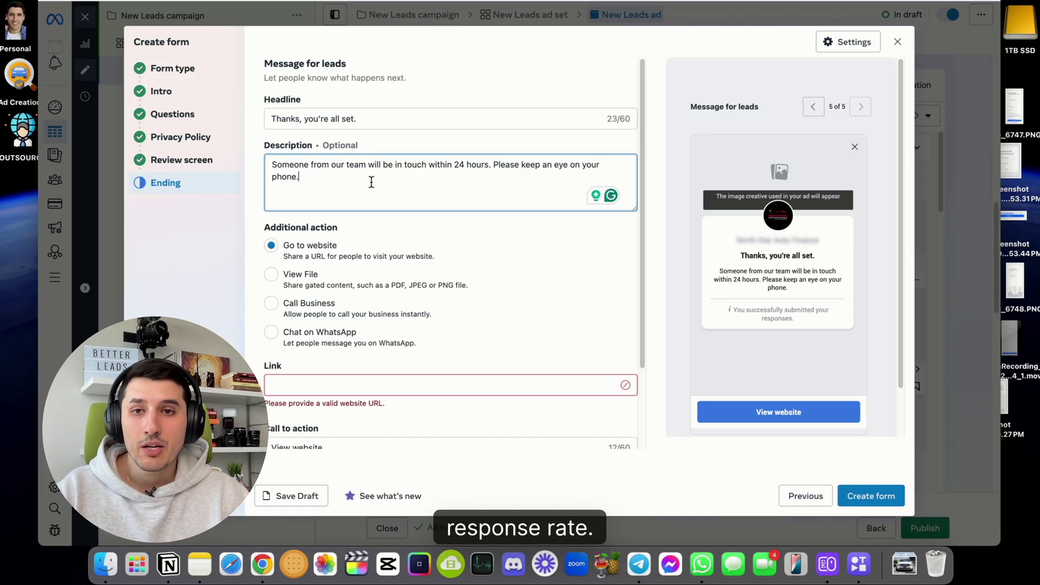
{"action": "left_click", "coordinate": [371, 118]}
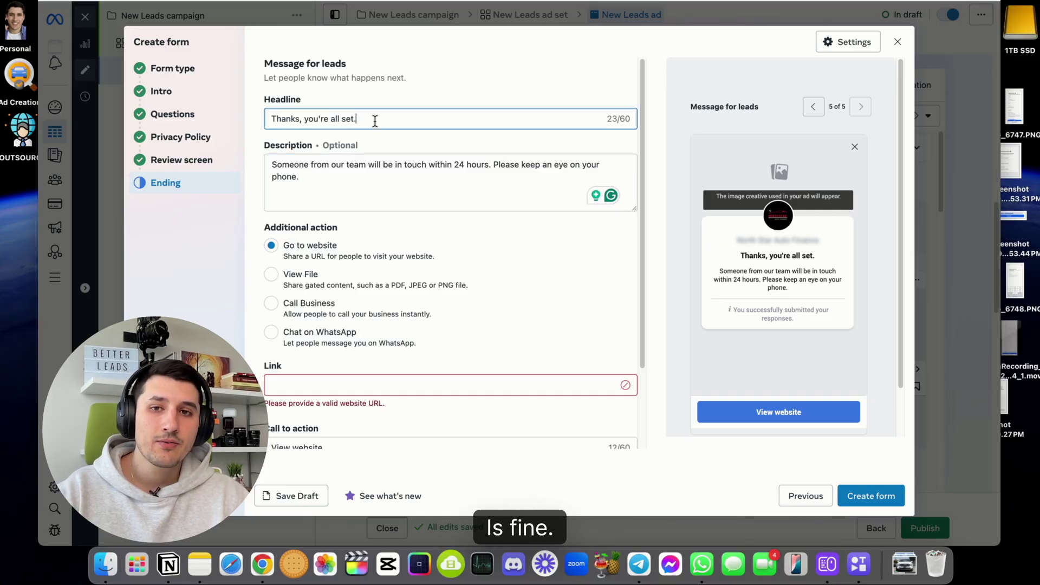
{"action": "scroll", "coordinate": [316, 341], "scroll_direction": "down", "scroll_amount": 2}
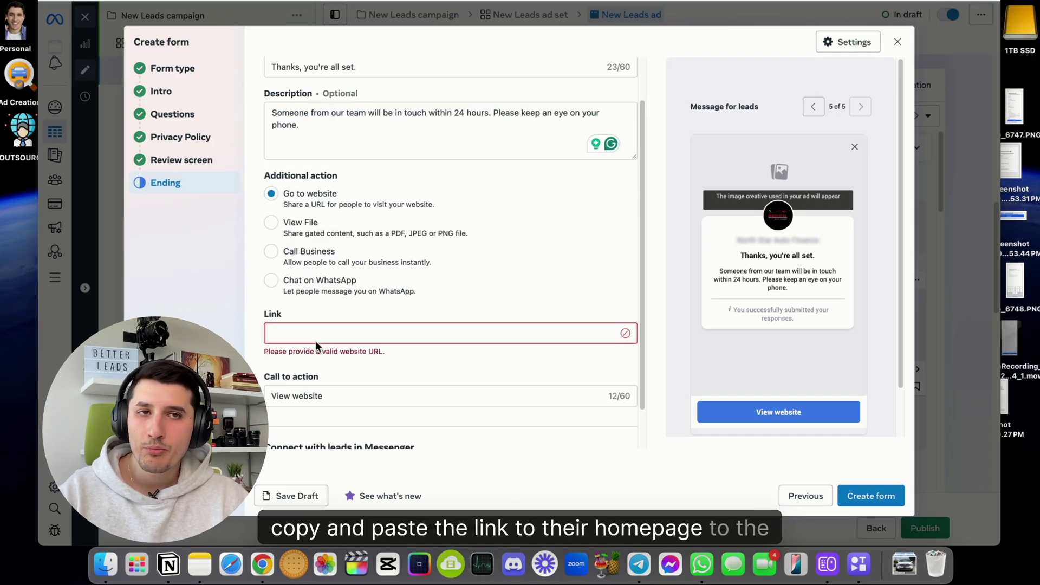
{"action": "left_click", "coordinate": [315, 340]}
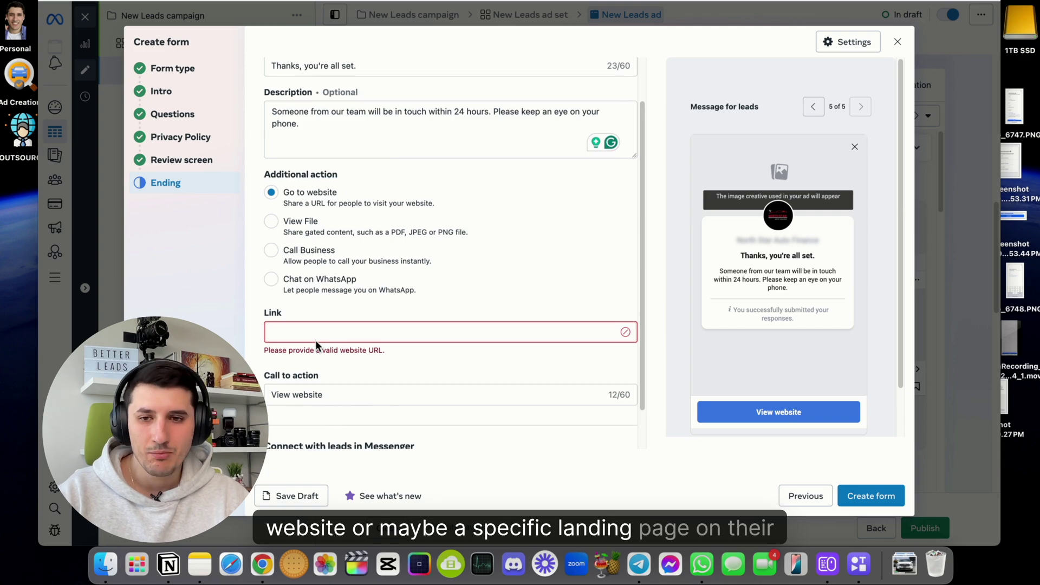
{"action": "scroll", "coordinate": [316, 340], "scroll_direction": "down", "scroll_amount": 2}
{"action": "scroll", "coordinate": [282, 433], "scroll_direction": "down", "scroll_amount": 1}
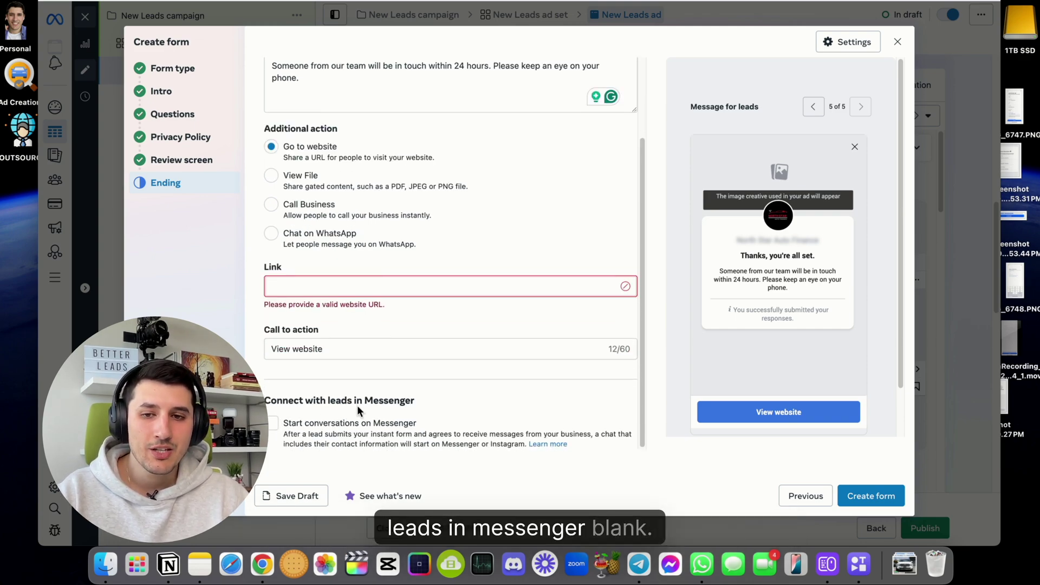
{"action": "scroll", "coordinate": [316, 373], "scroll_direction": "up", "scroll_amount": 3}
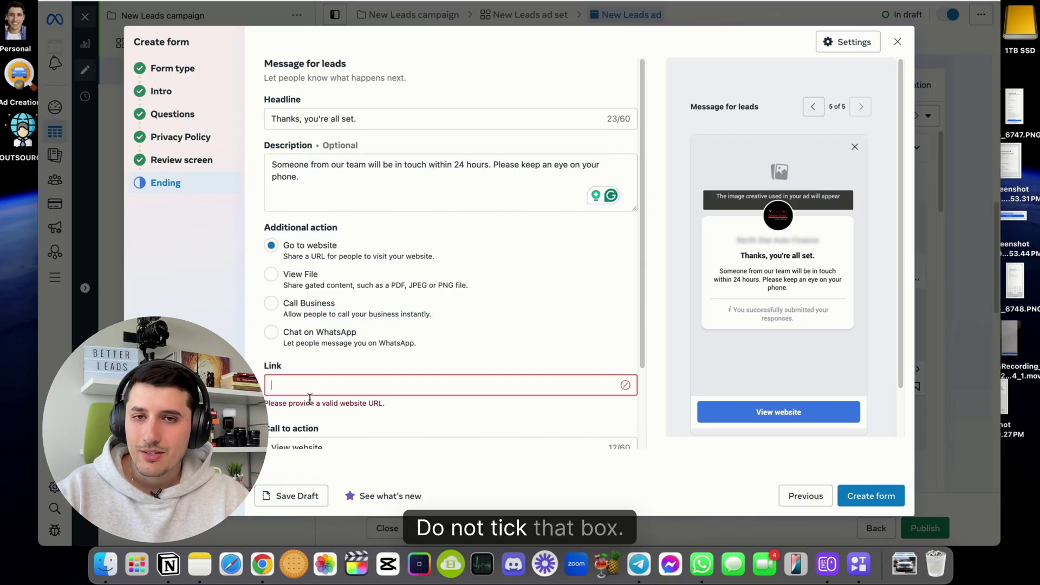
- Clear the description text of the form's ending message
{"action": "left_click", "coordinate": [305, 177]}
{"action": "key", "text": "super+a"}
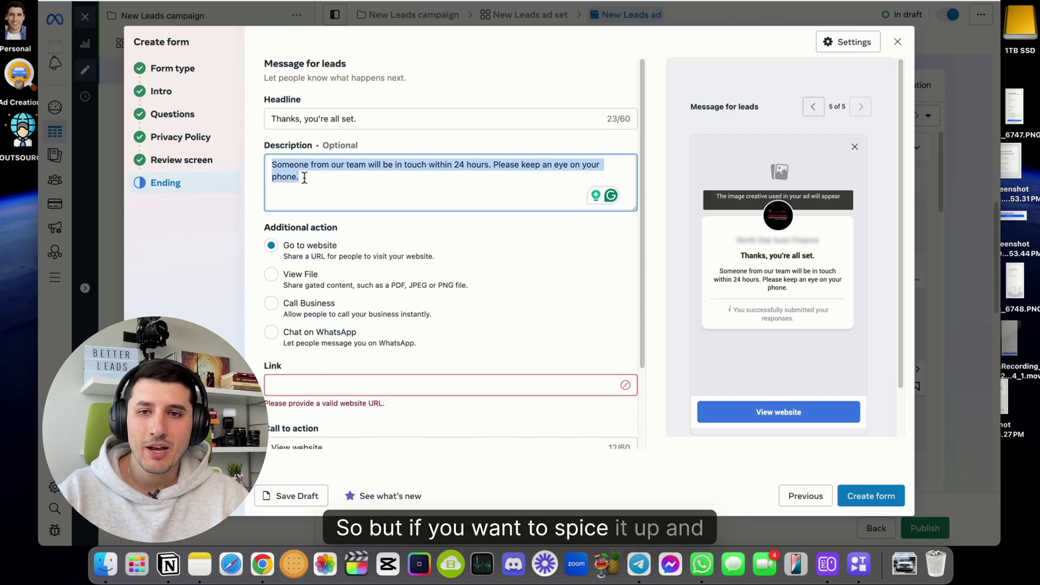
{"action": "key", "text": "BackSpace"}
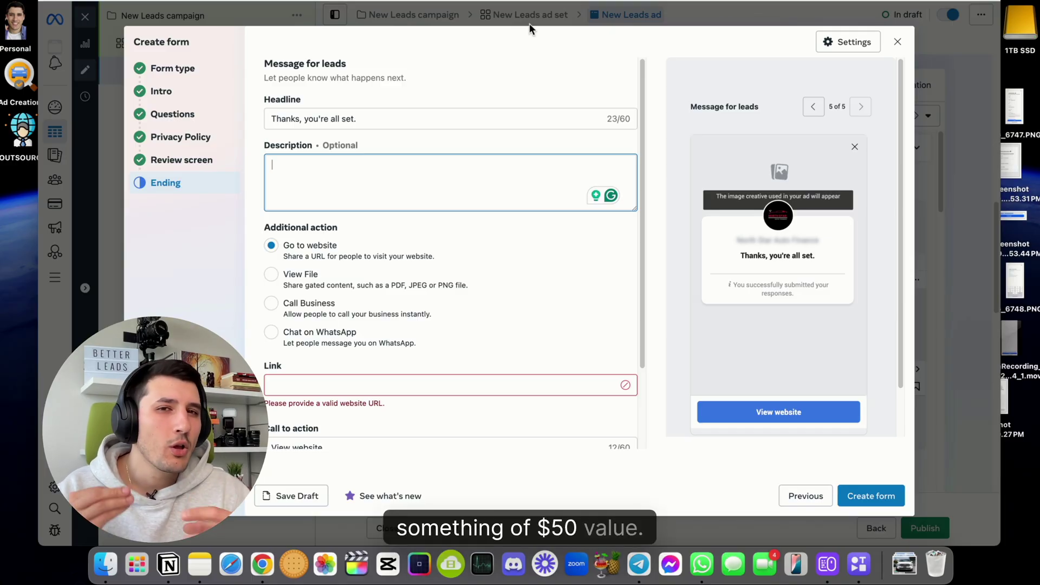
- Set the ending headline to "Act Now! (Limited Promotion)", copied from the Financing Specific template in the Instant Forms - Copy document
{"action": "key", "text": "ctrl+Tab"}
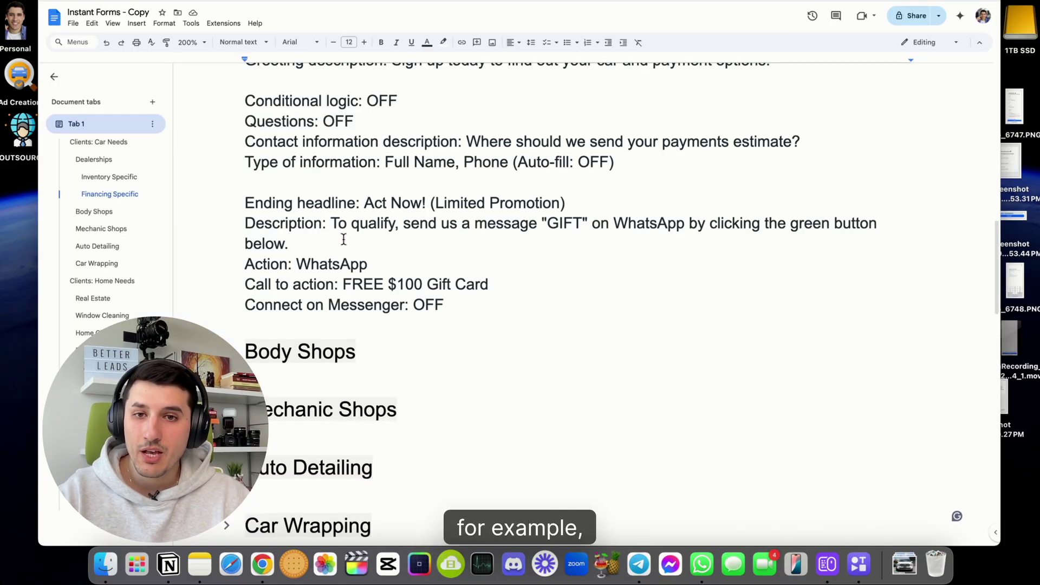
{"action": "left_click_drag", "start_coordinate": [366, 203], "coordinate": [600, 202]}
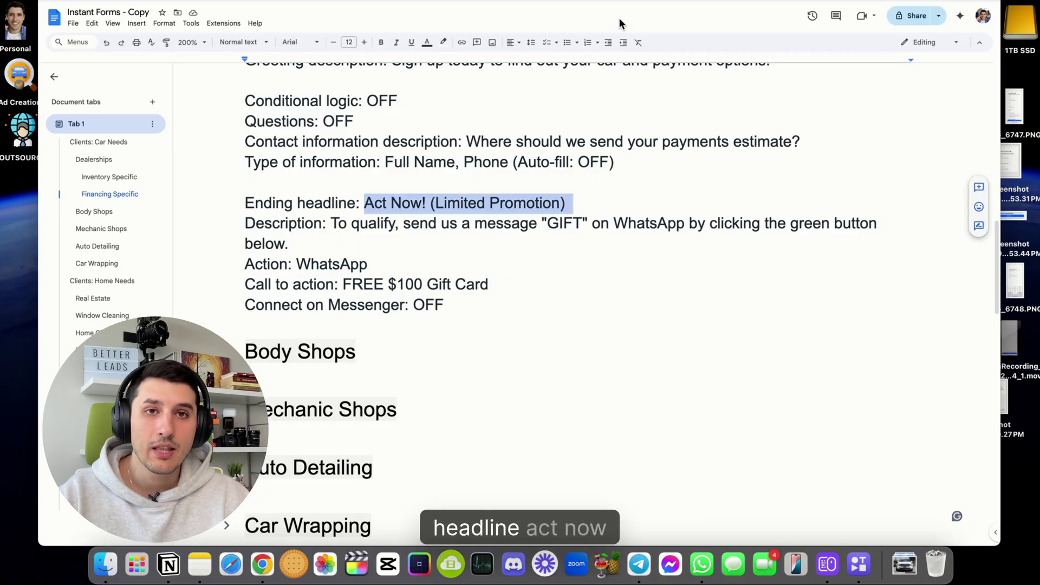
{"action": "key", "text": "super+c"}
{"action": "key", "text": "ctrl+shift+Tab"}
{"action": "left_click", "coordinate": [395, 114]}
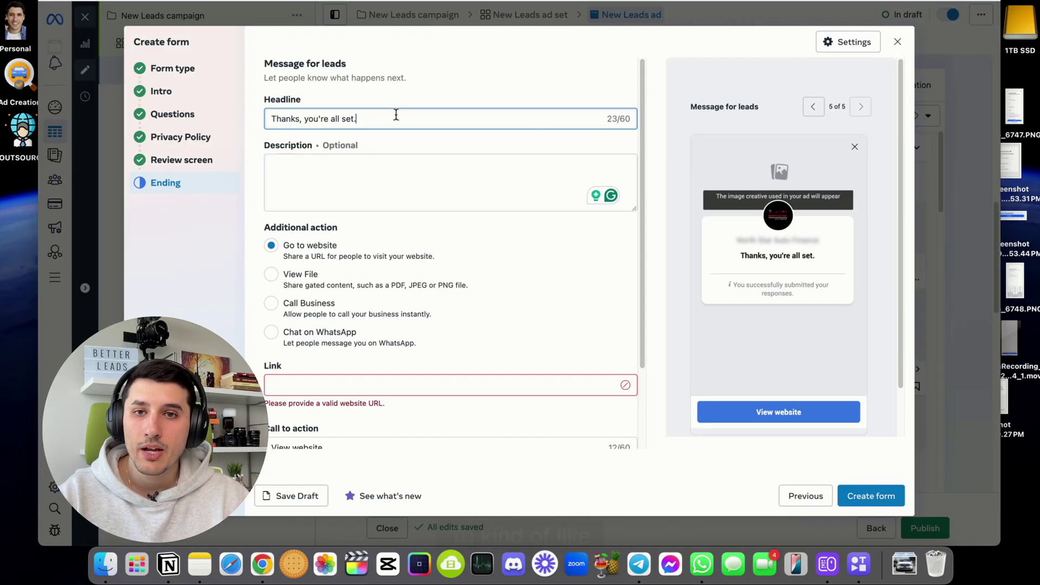
{"action": "key", "text": "super+a"}
{"action": "key", "text": "super+v"}
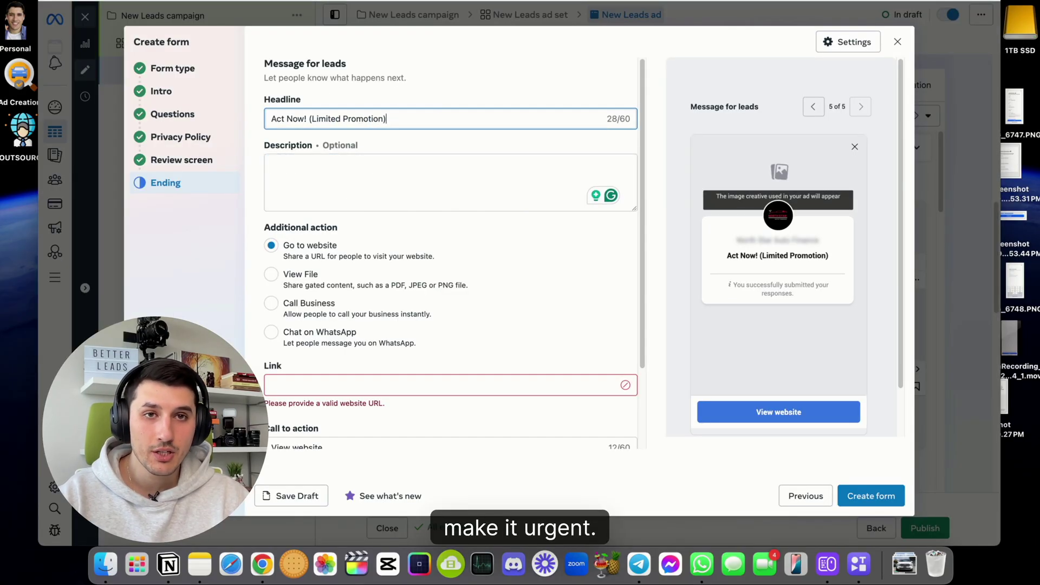
- Set the ending description to "To qualify, send us a message "GIFT" on WhatsApp by clicking the green button below." and choose Chat on WhatsApp
{"action": "key", "text": "ctrl+Tab"}
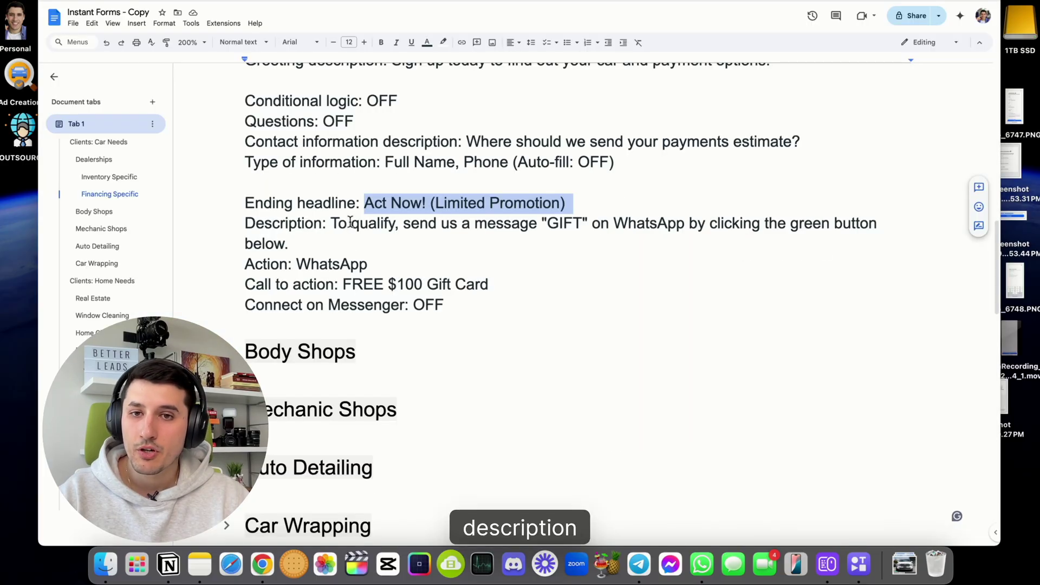
{"action": "left_click_drag", "start_coordinate": [332, 223], "coordinate": [334, 239]}
{"action": "key", "text": "super+c"}
{"action": "key", "text": "ctrl+Tab"}
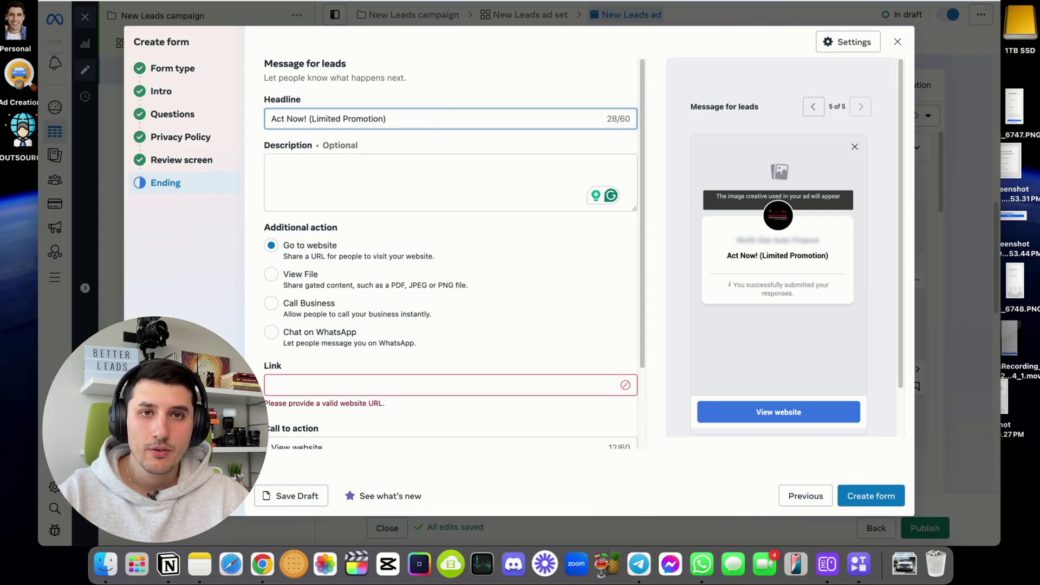
{"action": "left_click", "coordinate": [386, 168]}
{"action": "key", "text": "super+v"}
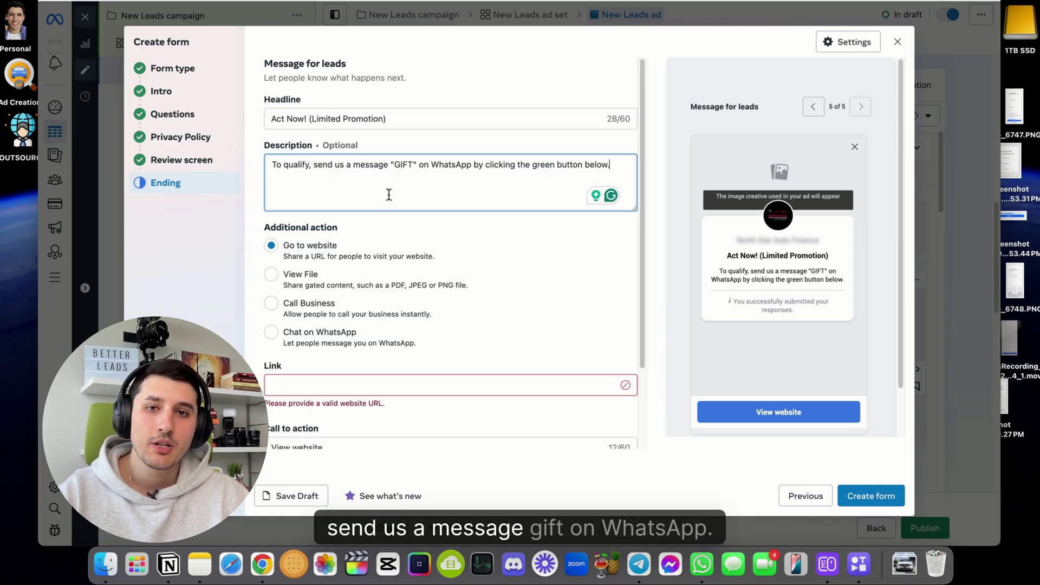
{"action": "left_click", "coordinate": [304, 328]}
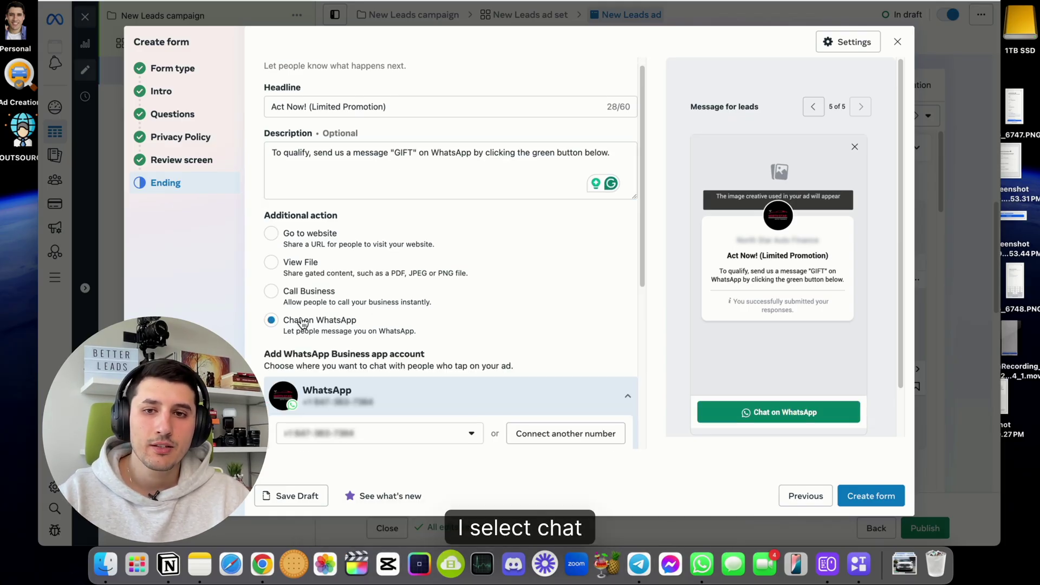
{"action": "left_click", "coordinate": [353, 153]}
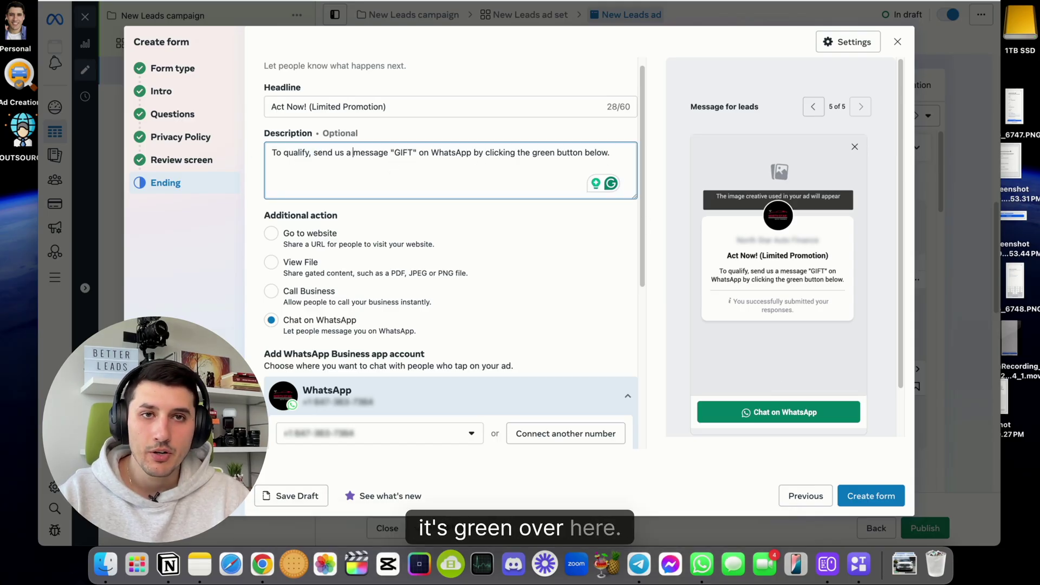
- Set the ending's call to action to "FREE $100 Gift Card", copied from the Financing Specific template, and create the form
{"action": "key", "text": "super+Tab"}
{"action": "left_click", "coordinate": [320, 244]}
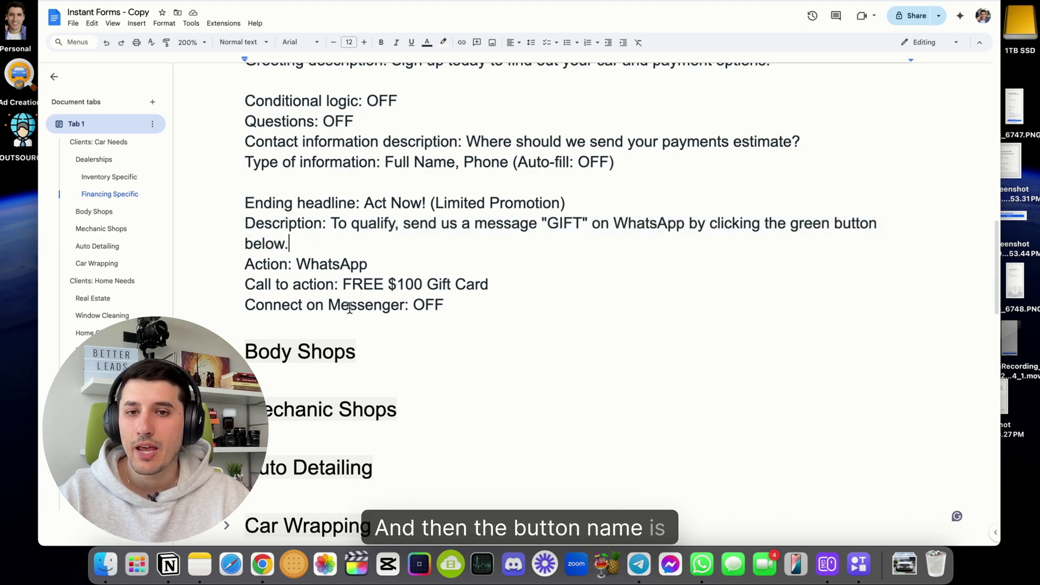
{"action": "left_click_drag", "start_coordinate": [343, 284], "coordinate": [497, 282]}
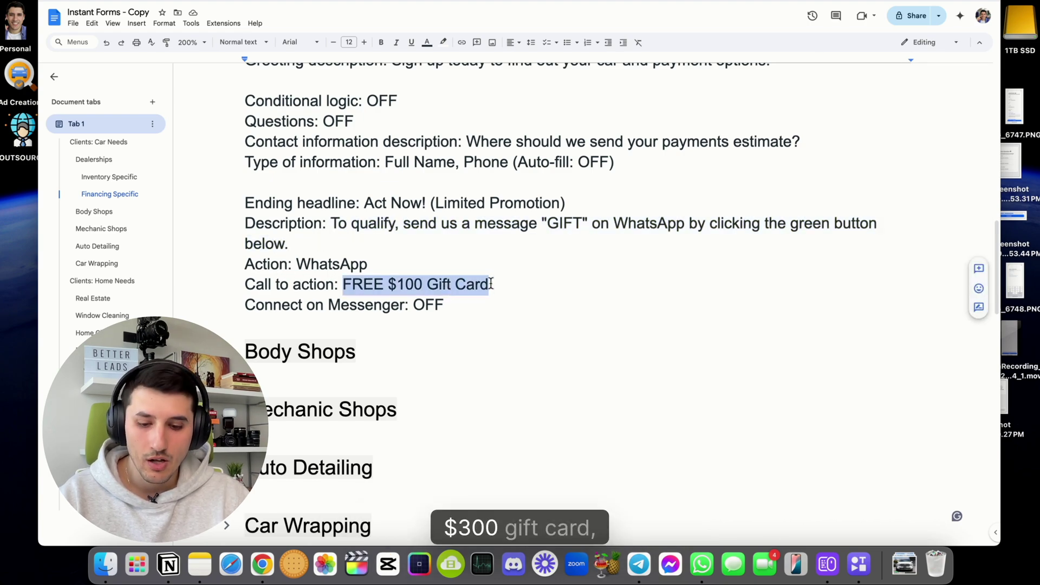
{"action": "type", "text": "c"}
{"action": "key", "text": "super+z"}
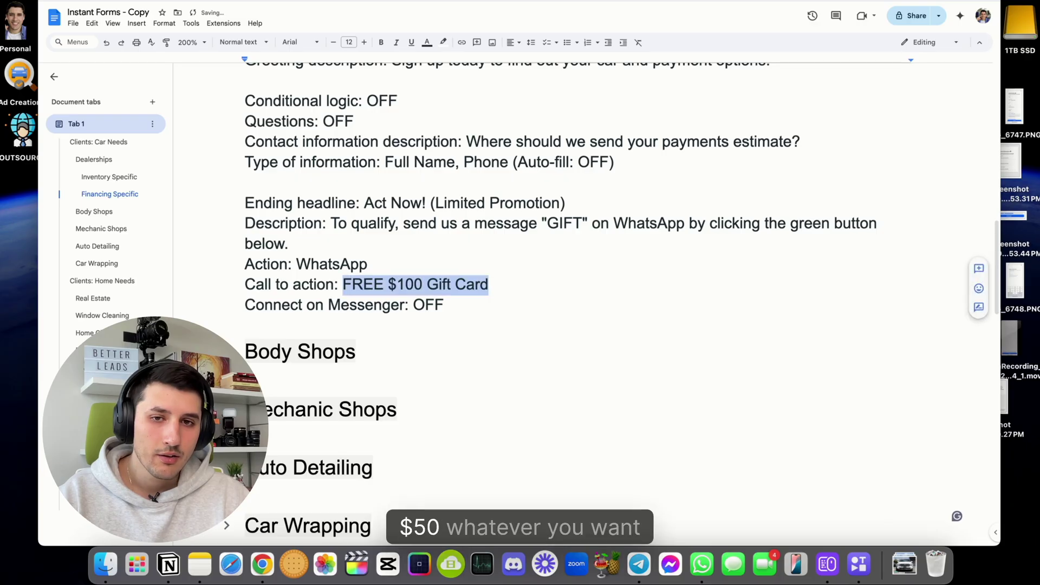
{"action": "key", "text": "super+Tab"}
{"action": "scroll", "coordinate": [376, 343], "scroll_direction": "down", "scroll_amount": 5}
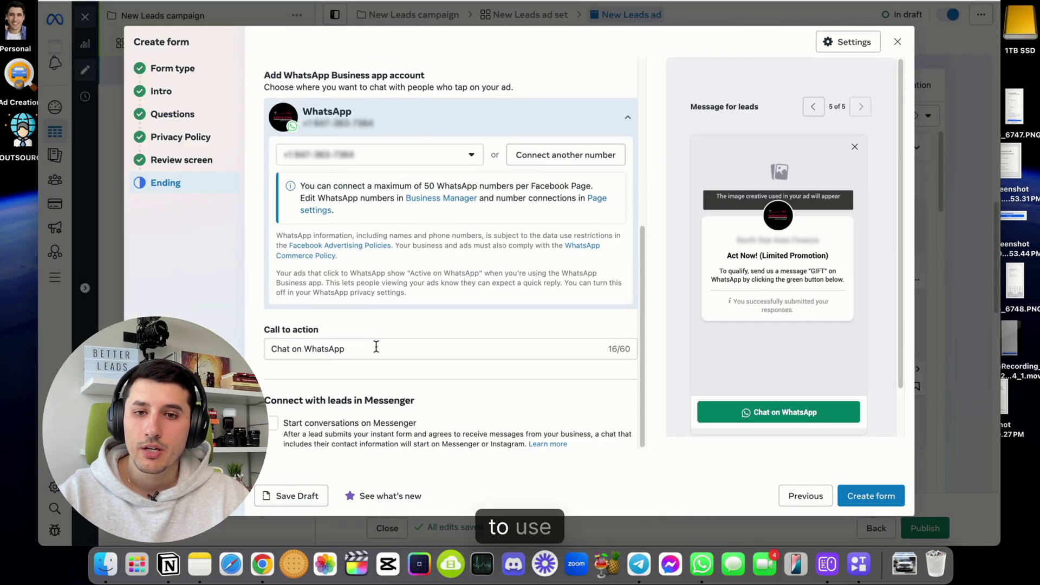
{"action": "triple_click", "coordinate": [326, 353]}
{"action": "key", "text": "super+v"}
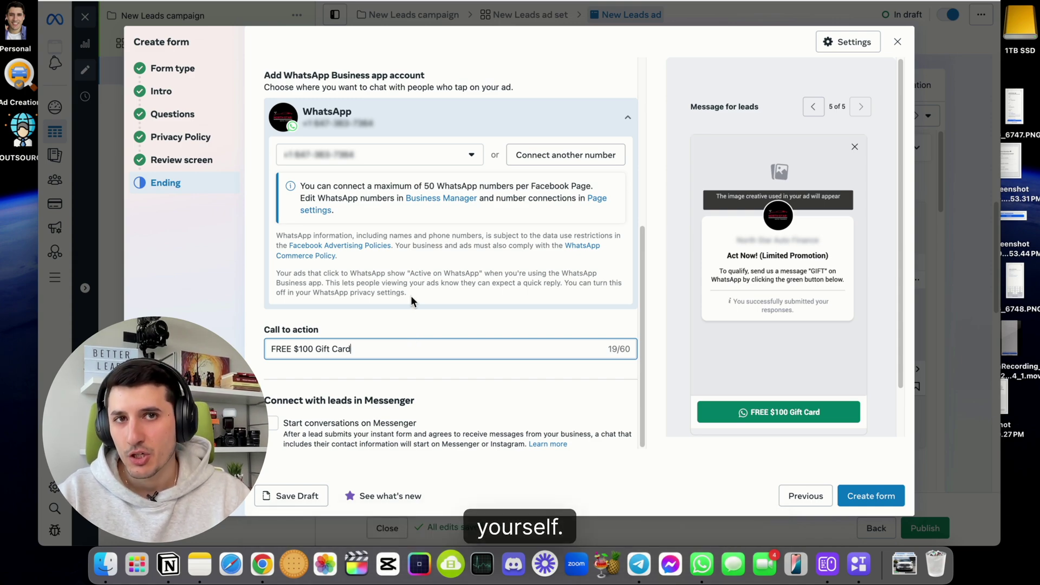
{"action": "left_click", "coordinate": [876, 499]}
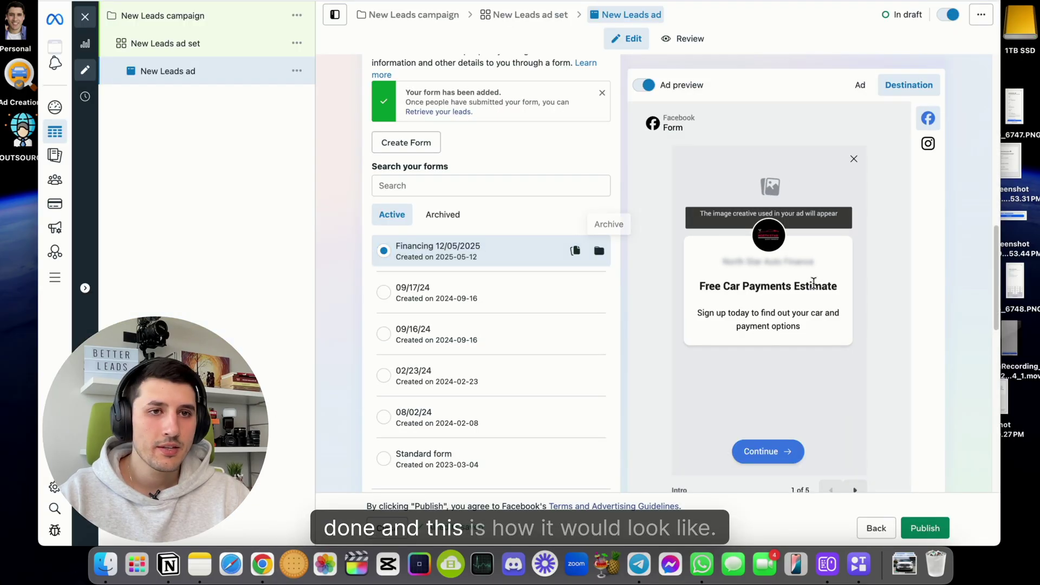
- Page through the form's destination preview, from the intro through contact information, phone verification and privacy review to the ending message
{"action": "scroll", "coordinate": [487, 247], "scroll_direction": "down", "scroll_amount": 10}
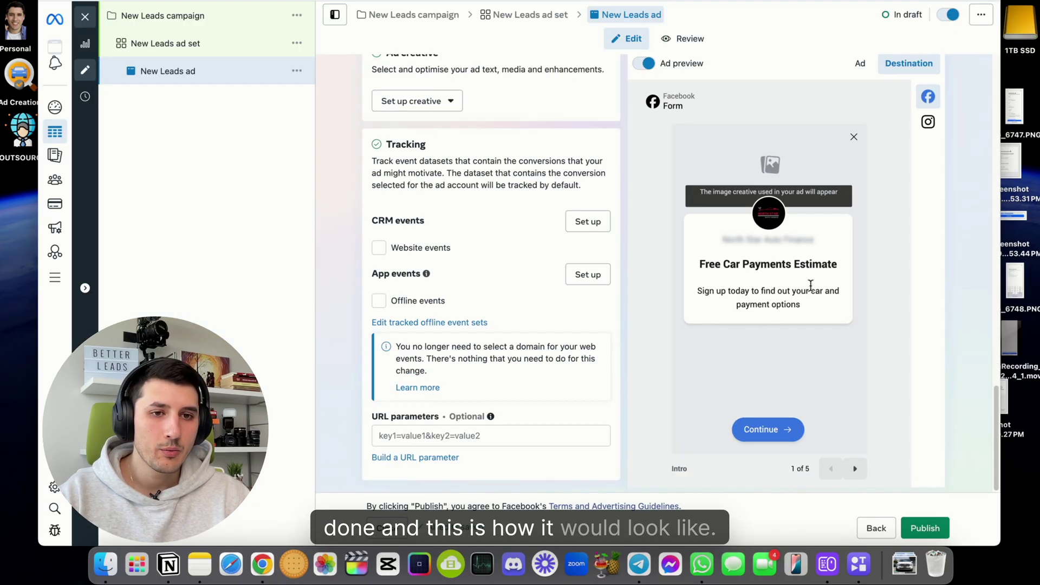
{"action": "left_click", "coordinate": [856, 469]}
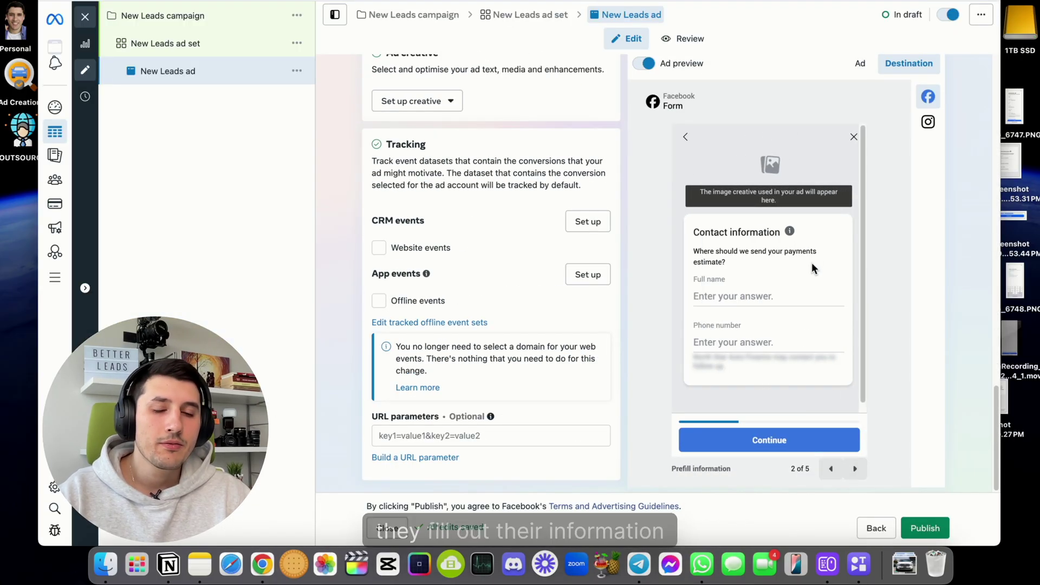
{"action": "left_click", "coordinate": [856, 470]}
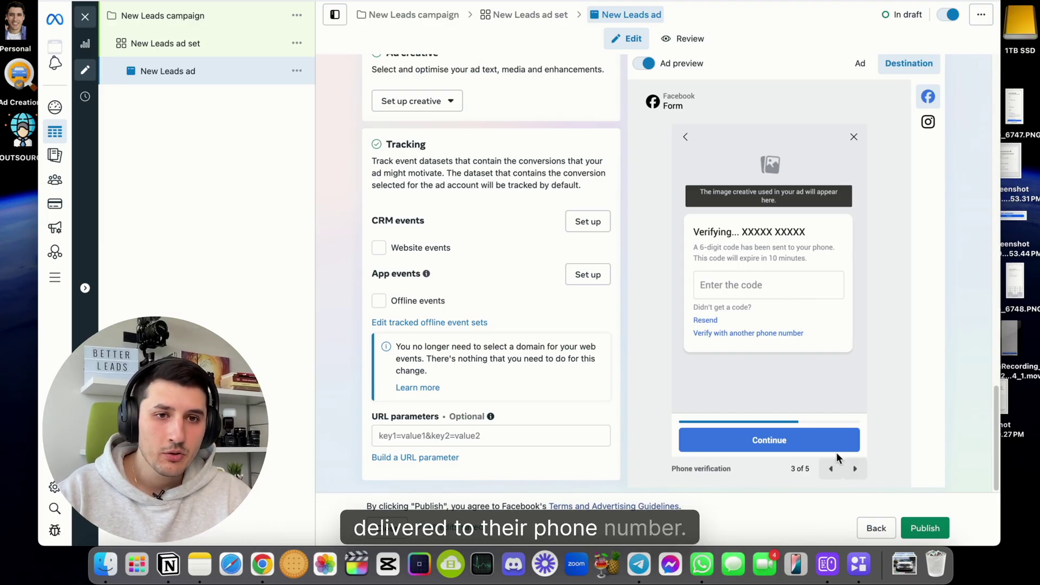
{"action": "left_click", "coordinate": [855, 470]}
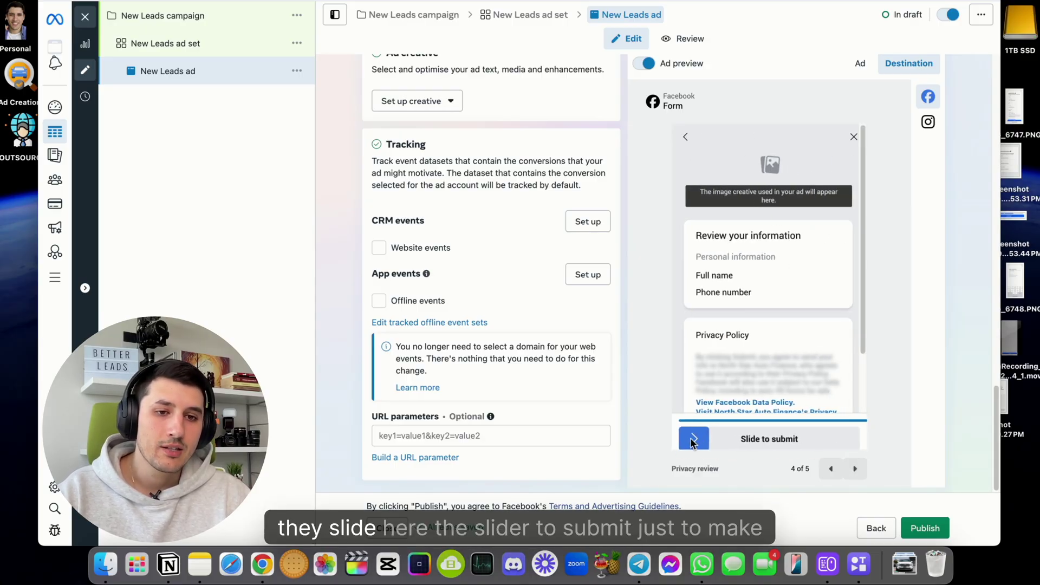
{"action": "left_click", "coordinate": [856, 469]}
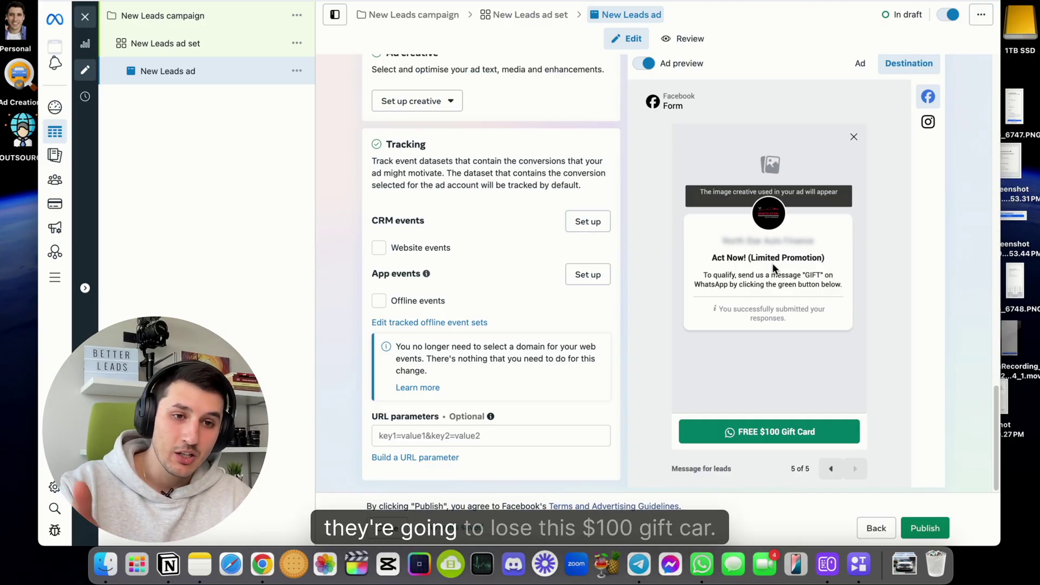
{"action": "left_click", "coordinate": [779, 441]}
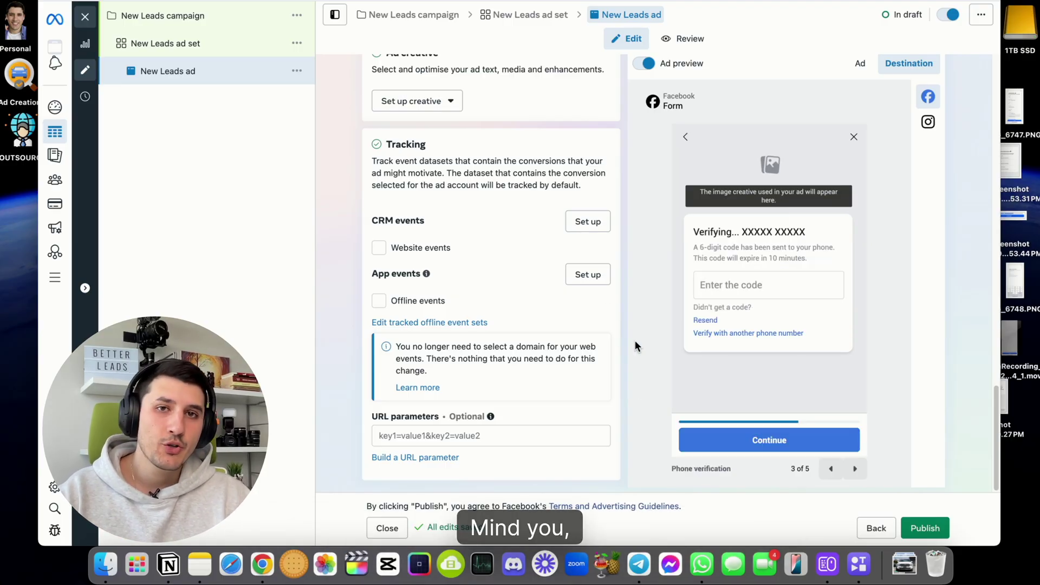